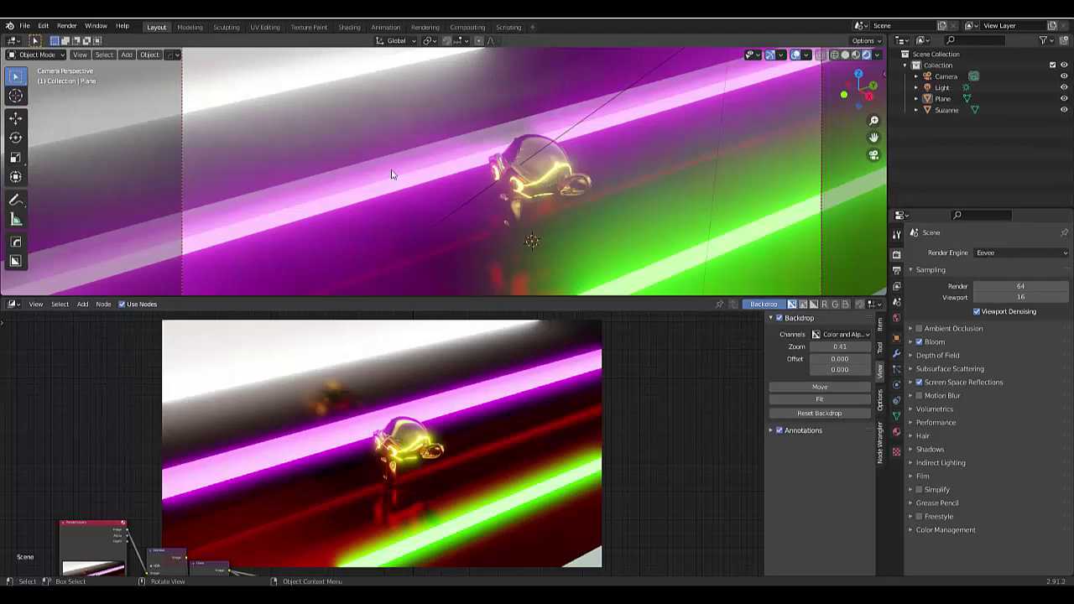
# Inspect the Plane's green, magenta and white emission materials, then Suzanne's orange emission material
pyautogui.click(320, 145)
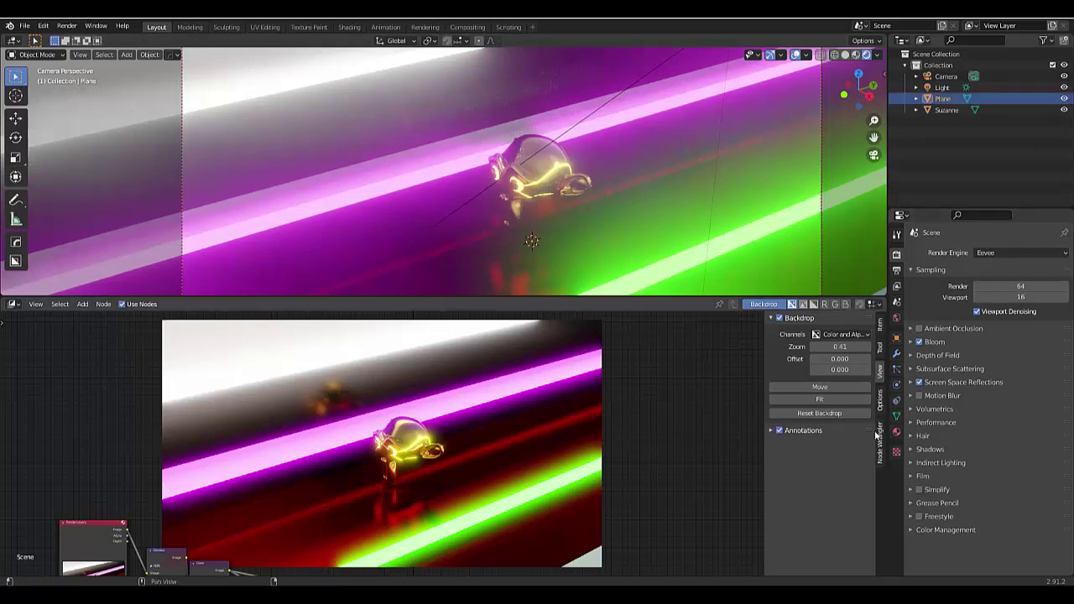
pyautogui.click(896, 431)
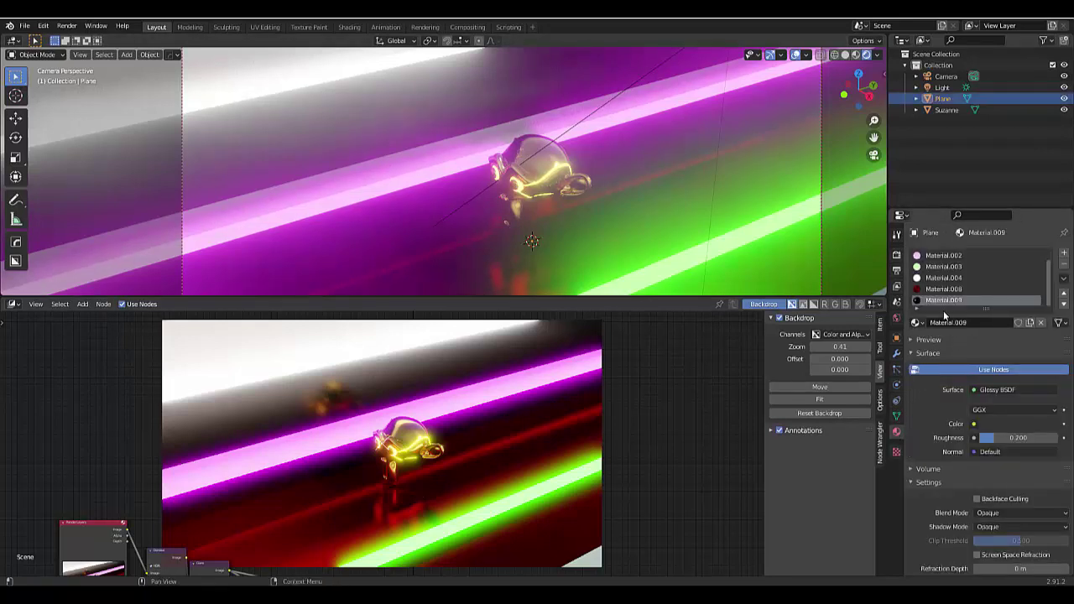
pyautogui.click(944, 268)
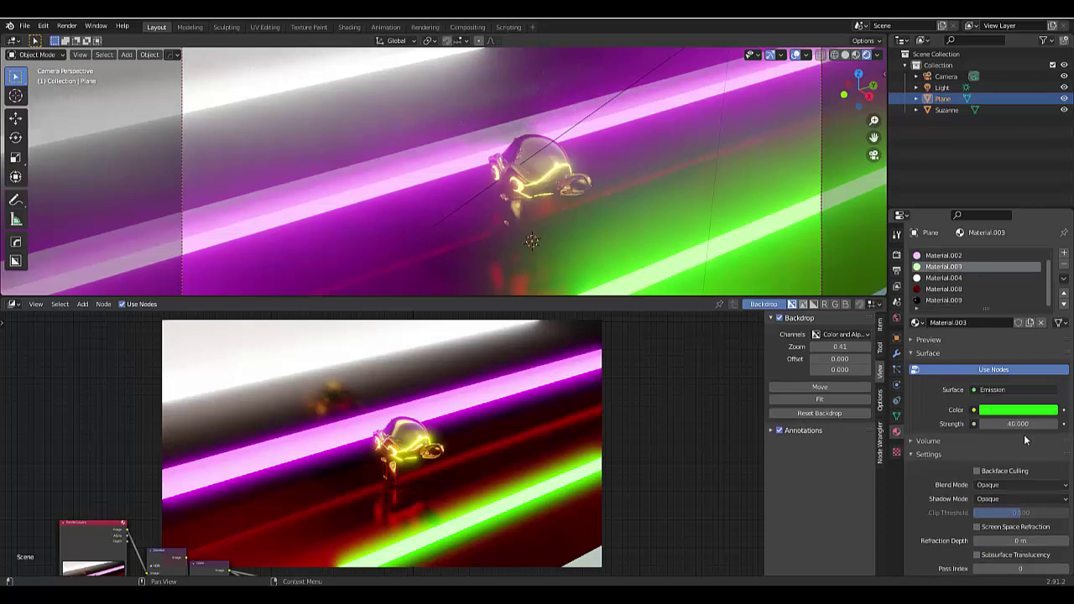
pyautogui.click(949, 256)
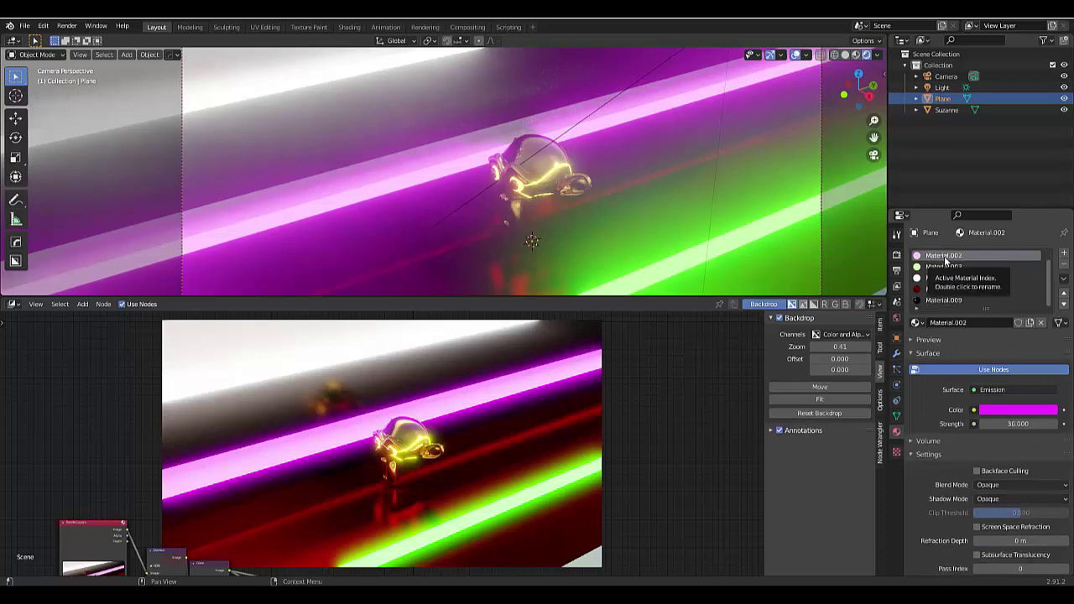
pyautogui.click(946, 267)
pyautogui.click(946, 278)
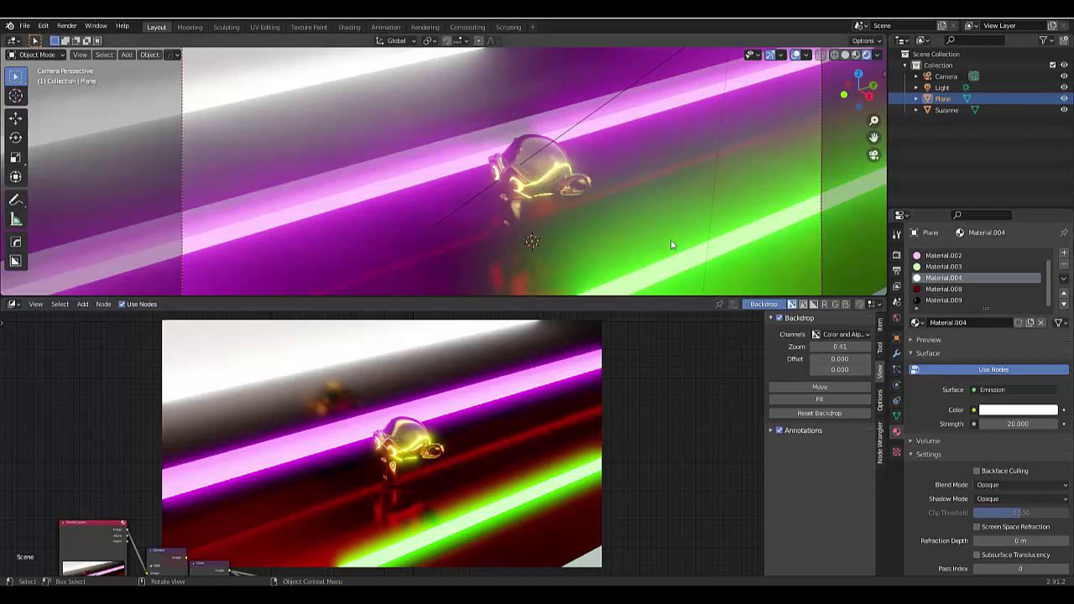
pyautogui.click(542, 155)
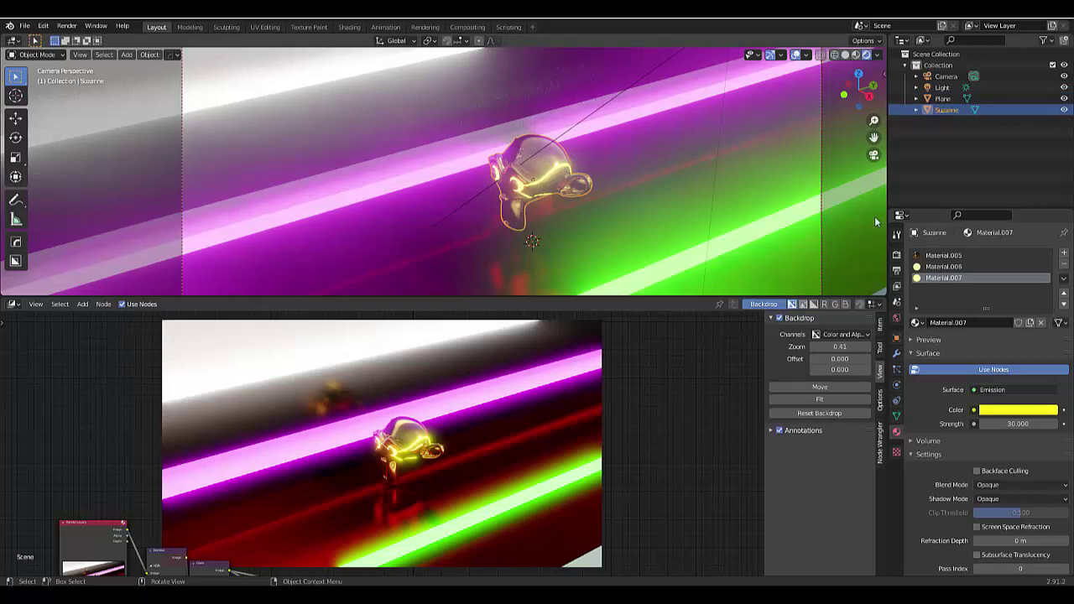
pyautogui.click(944, 267)
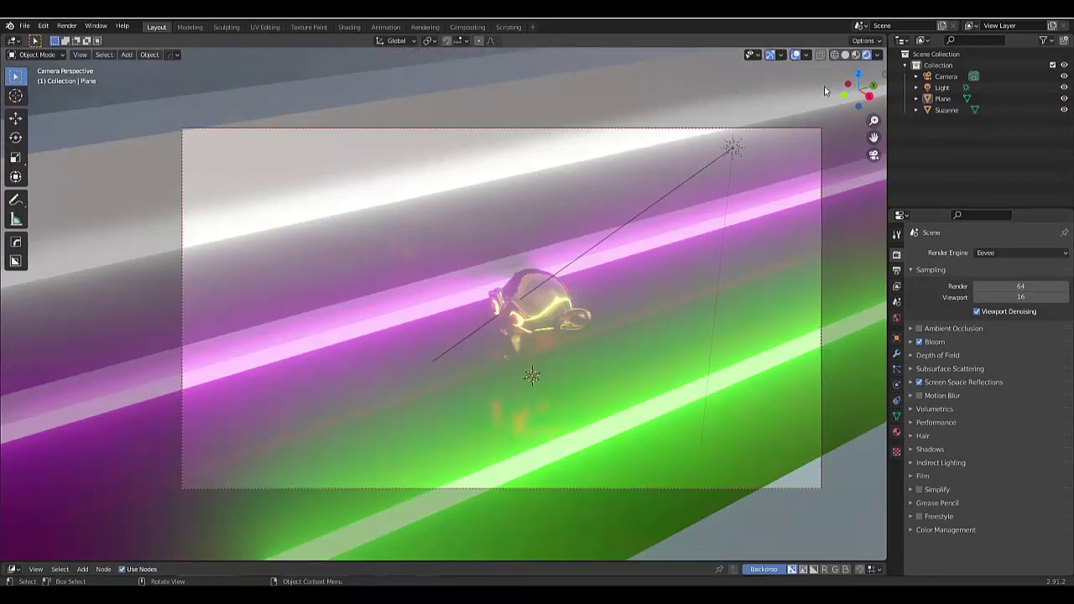
pyautogui.click(919, 342)
pyautogui.click(919, 342)
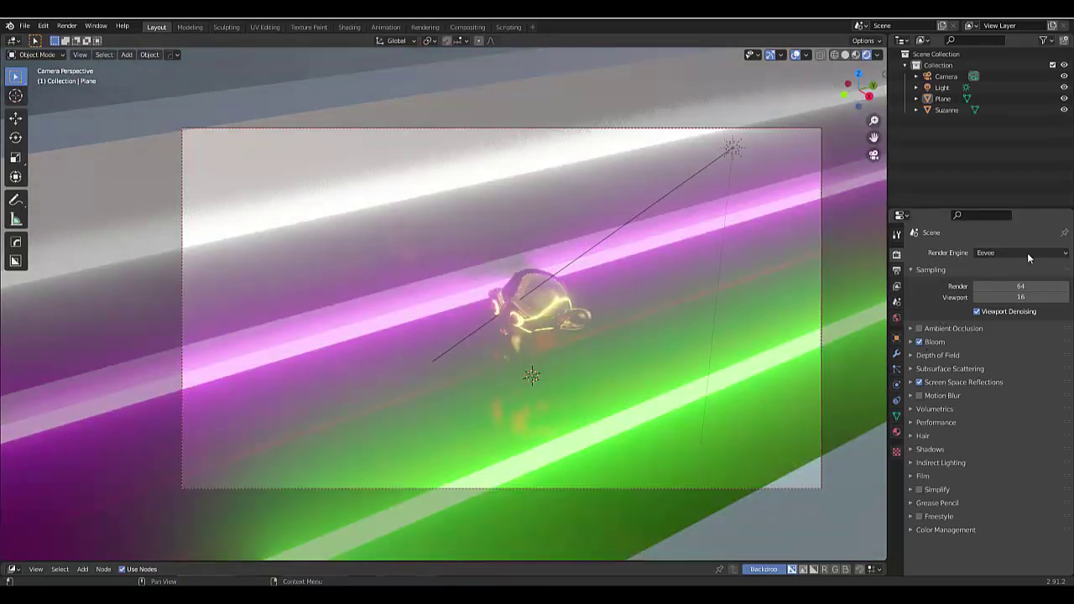
pyautogui.click(1013, 250)
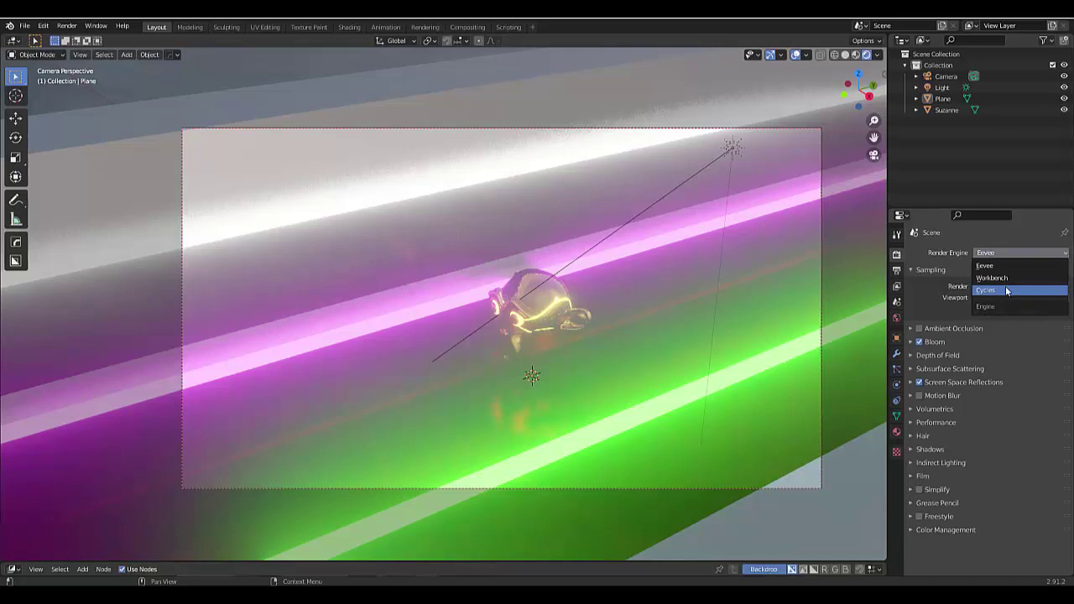
pyautogui.click(1006, 286)
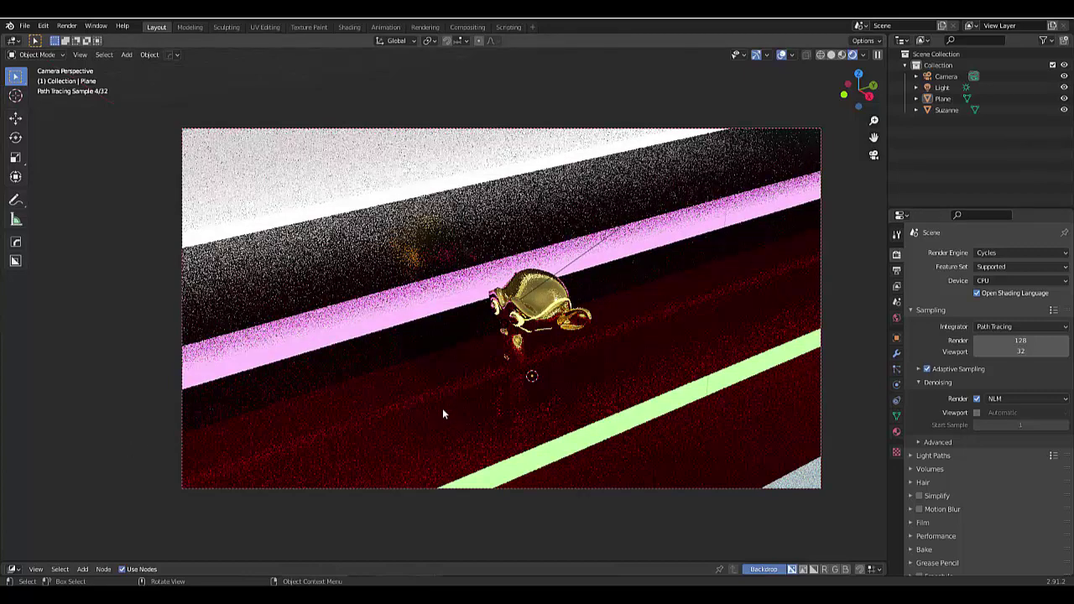
pyautogui.click(1010, 252)
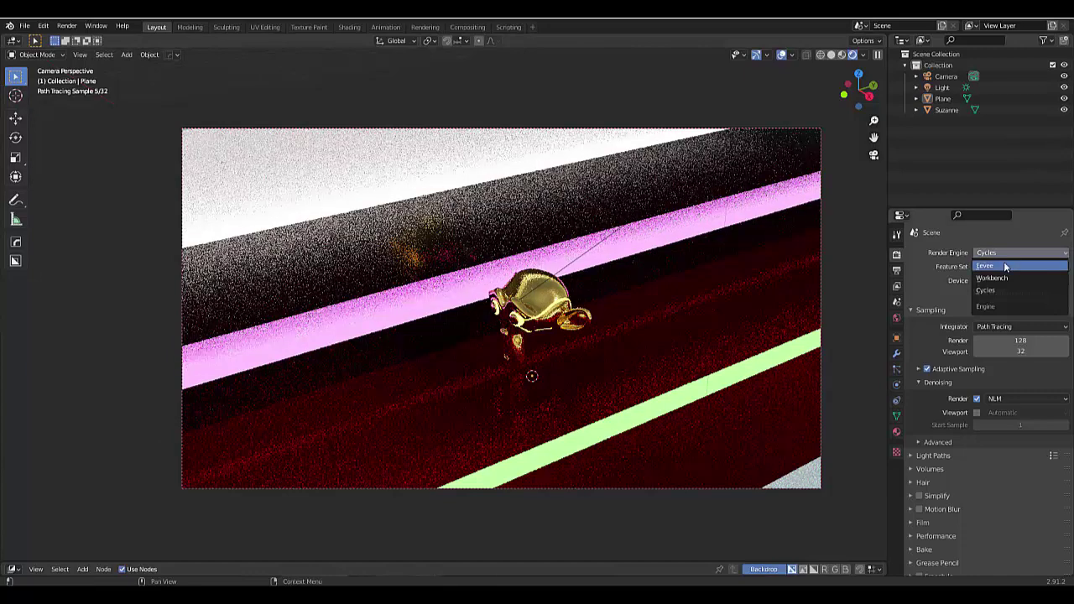
pyautogui.click(1004, 264)
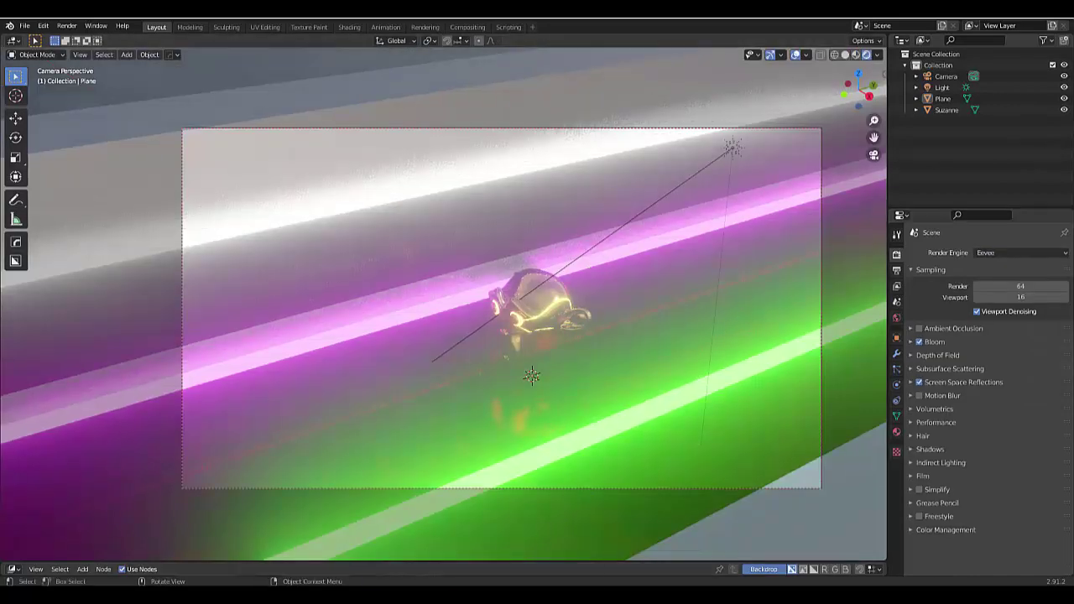
# Close the render result window and drag the area border up to expand the Compositor editor
pyautogui.moveTo(479, 597)
pyautogui.click(546, 546)
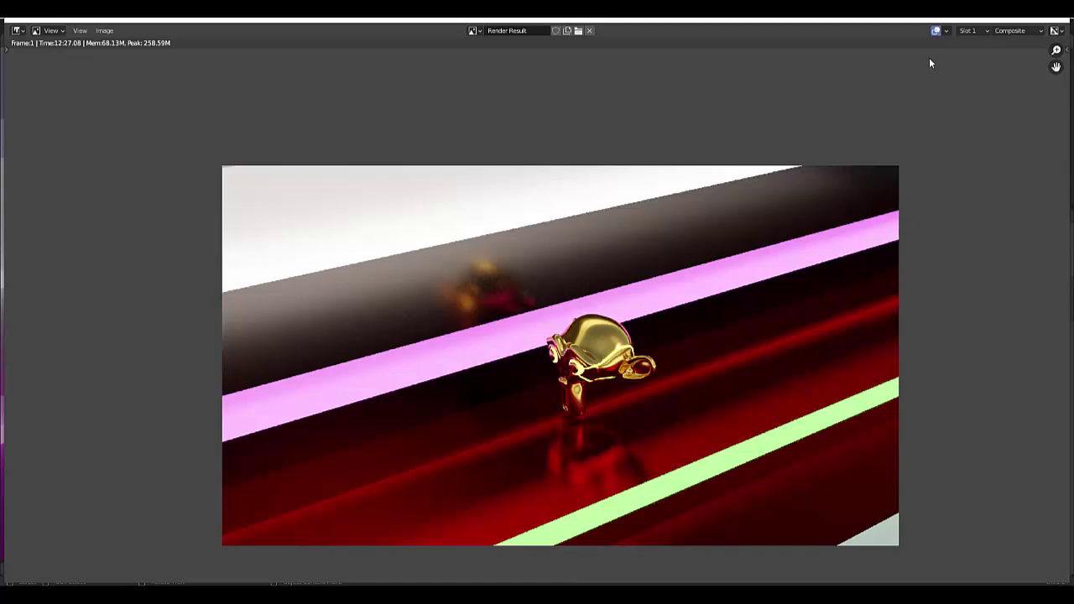
pyautogui.click(1059, 7)
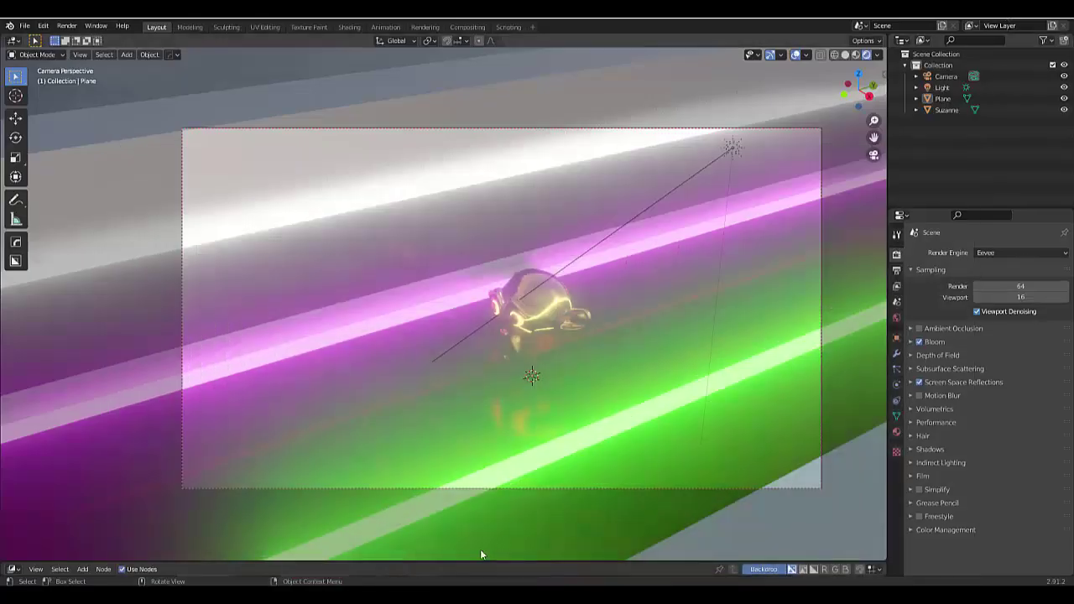
pyautogui.moveTo(481, 561); pyautogui.dragTo(501, 181)
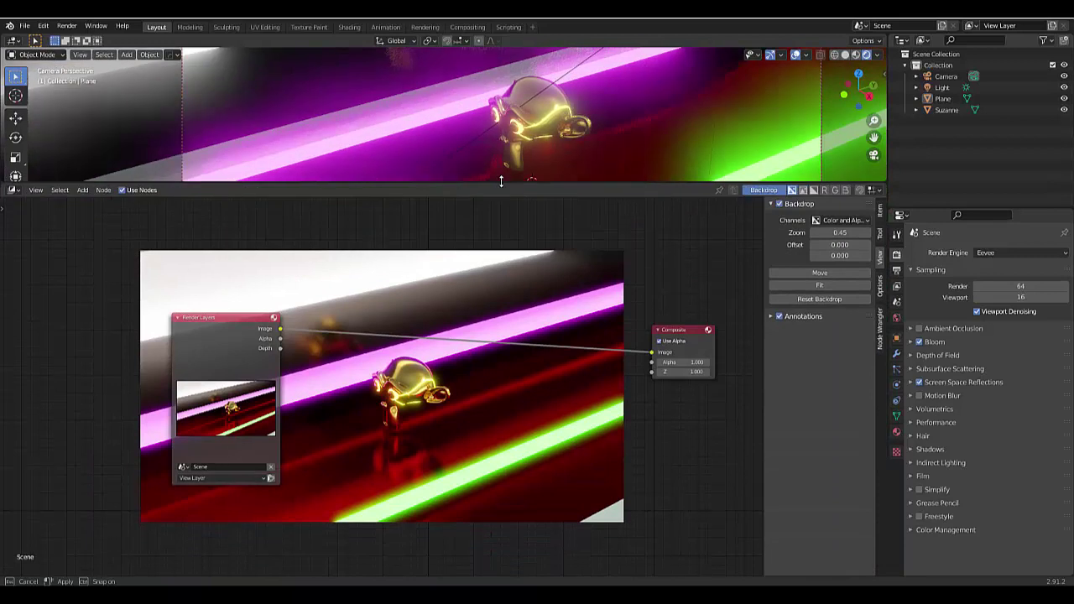
# Add a Viewer node beside Composite and connect the Render Layers Image output to it
pyautogui.click(13, 189)
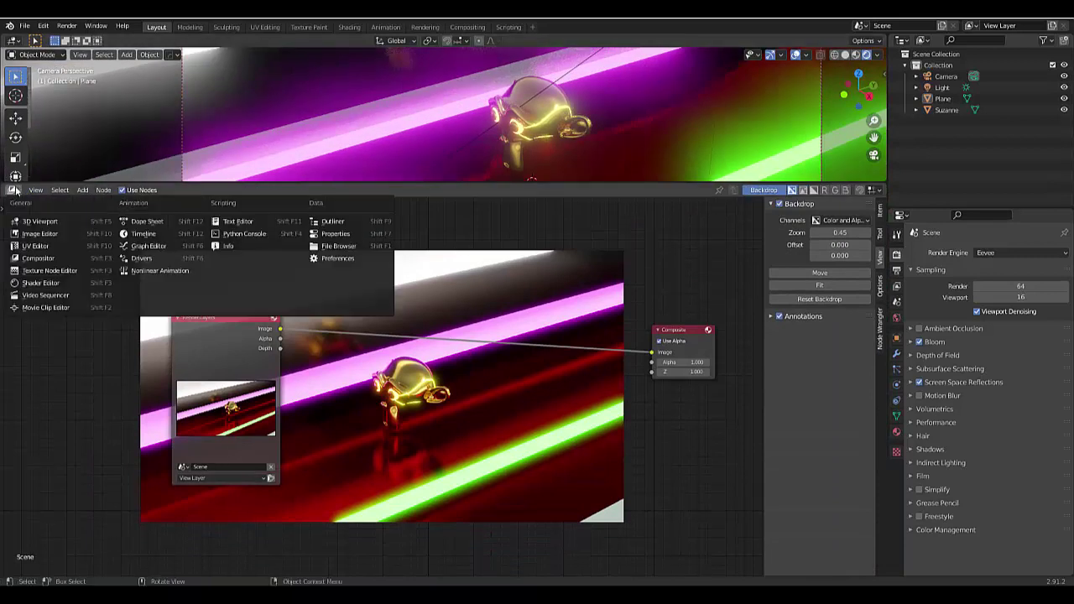
pyautogui.click(54, 262)
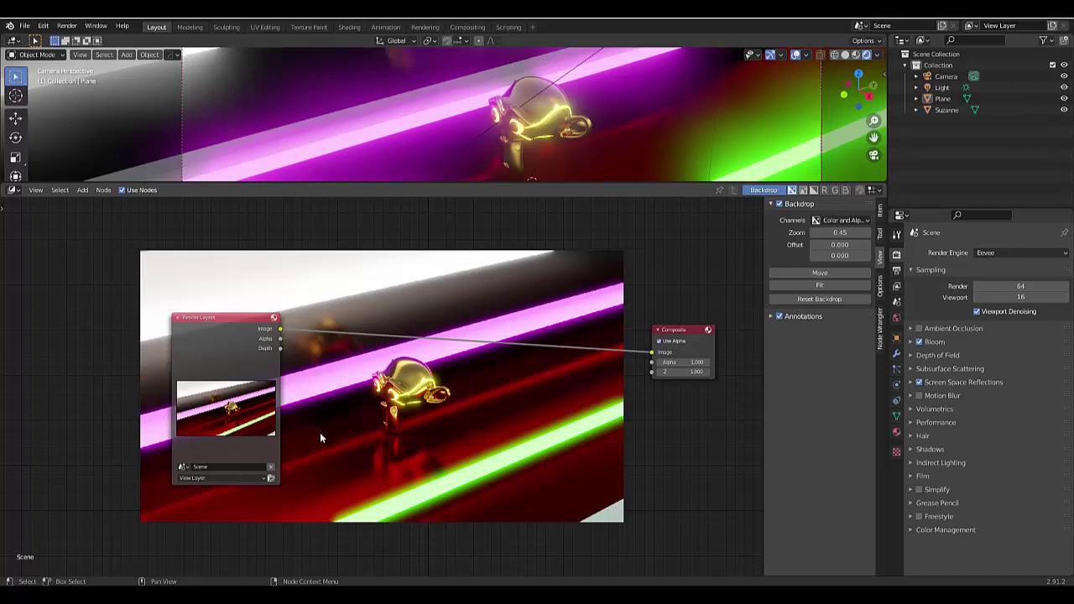
pyautogui.hotkey('shift', 'a')
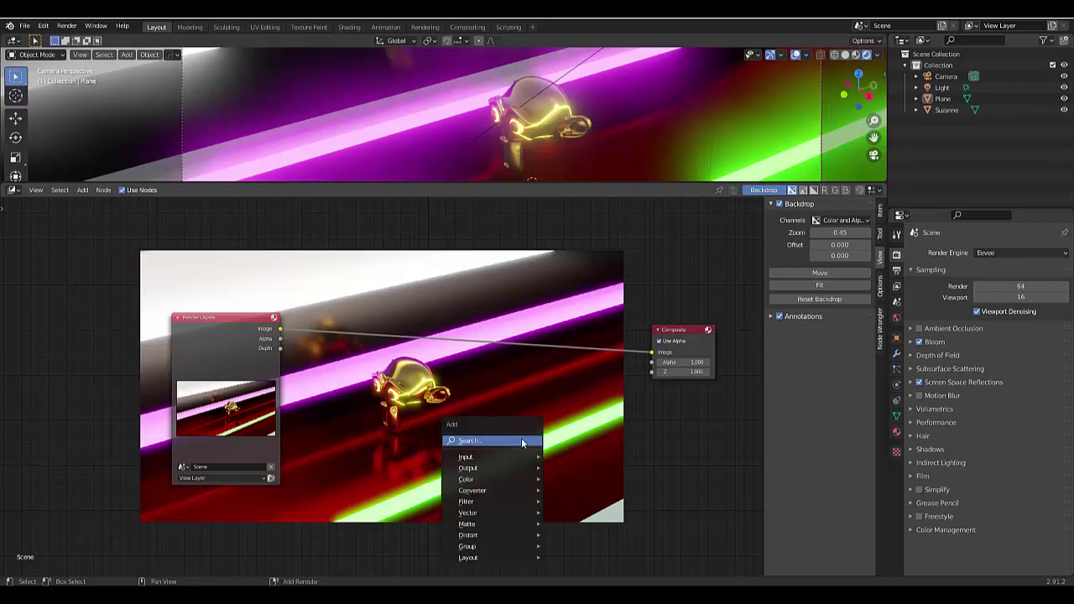
pyautogui.click(521, 440)
pyautogui.write('view')
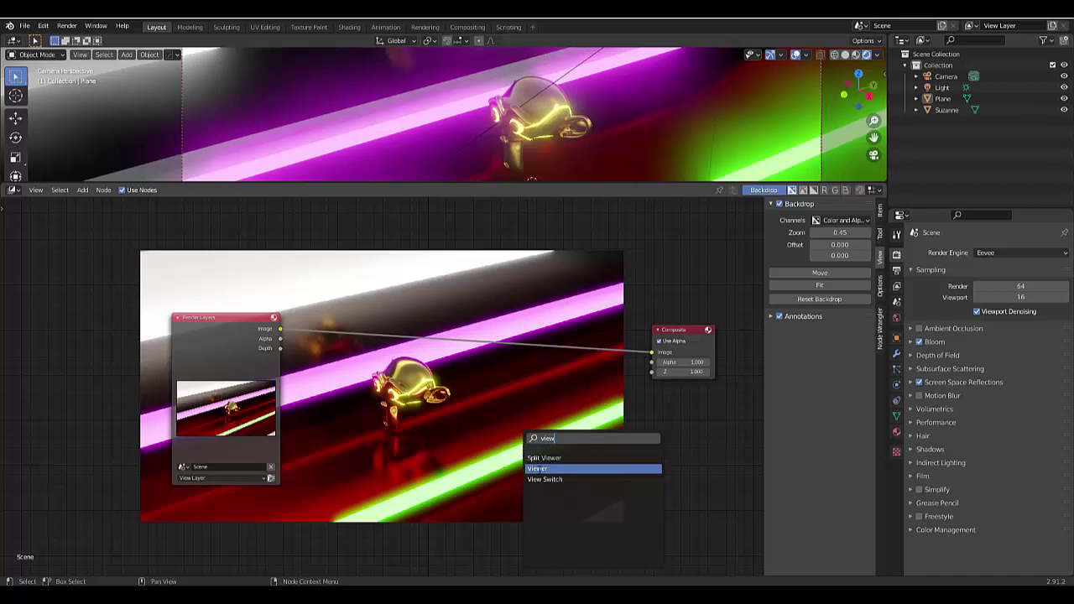
pyautogui.press('Return')
pyautogui.click(366, 427)
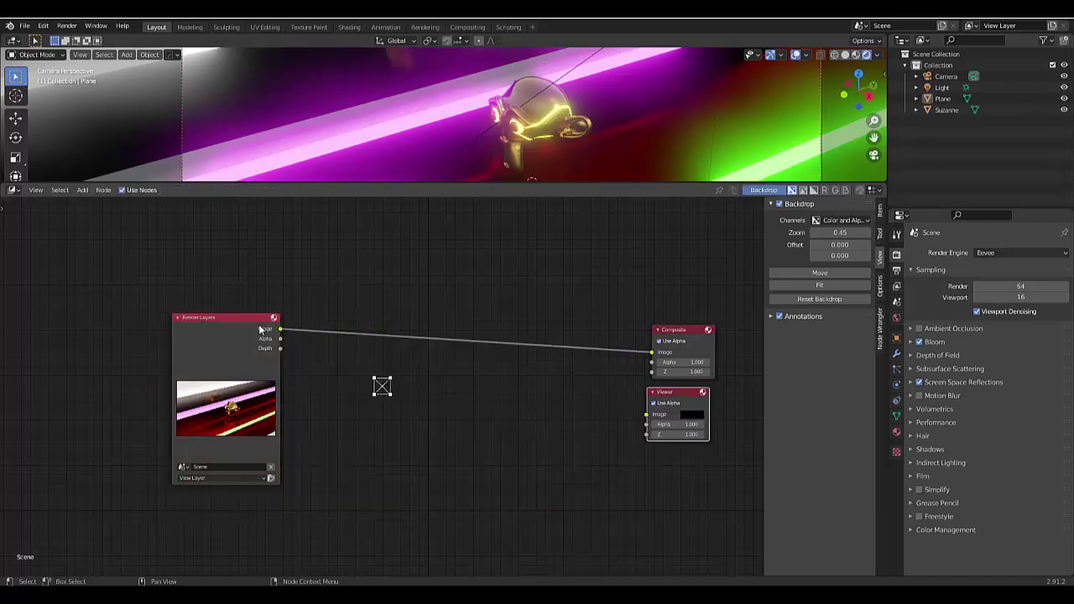
pyautogui.moveTo(280, 329); pyautogui.dragTo(644, 417)
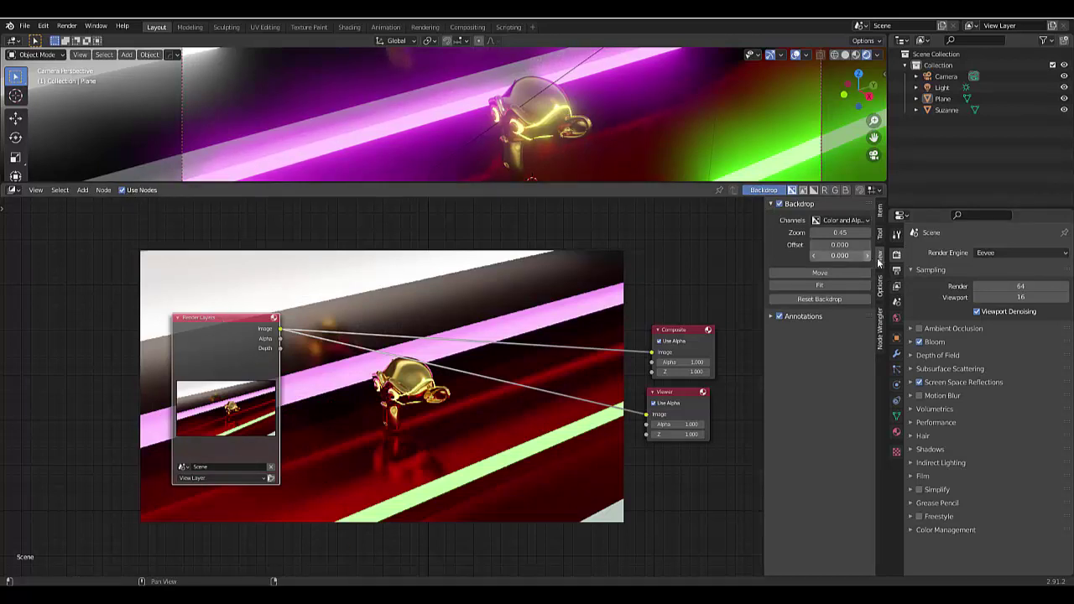
# Fit the backdrop preview, reset it to full size, and show the View Layer passes
pyautogui.click(837, 286)
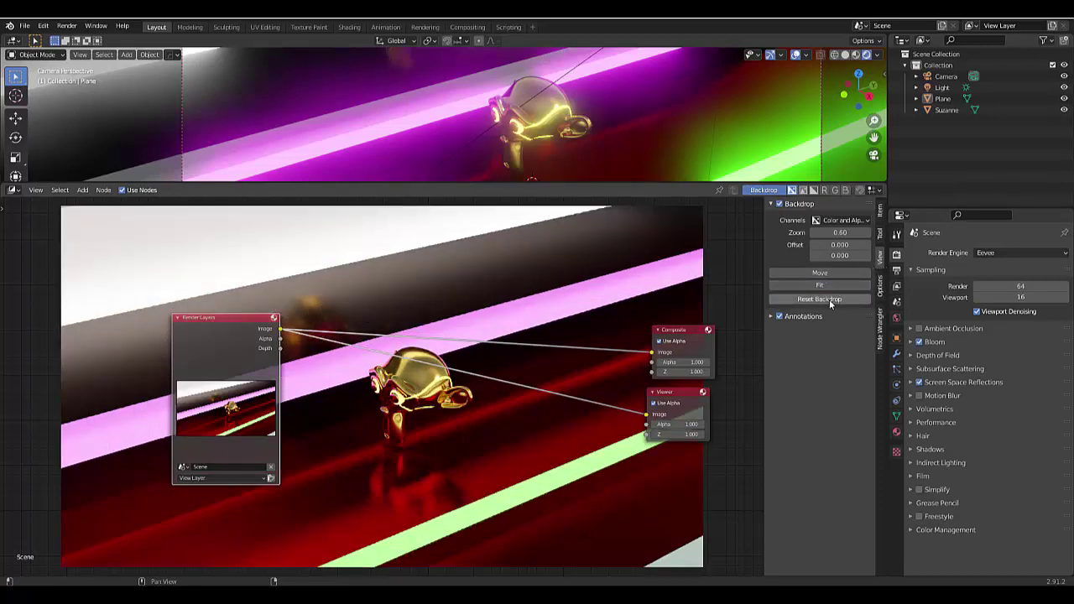
pyautogui.click(829, 299)
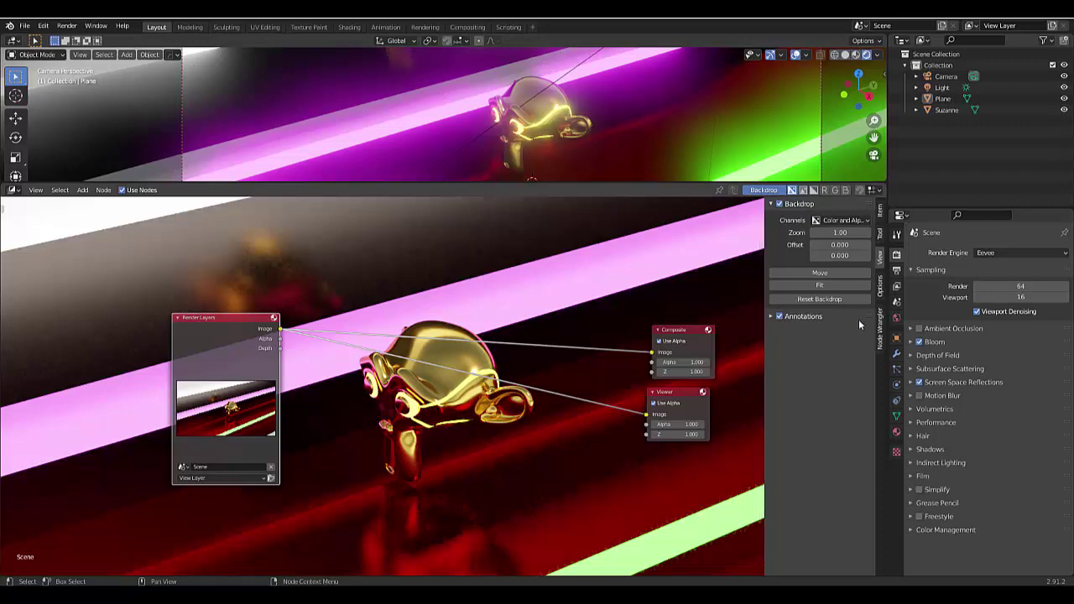
pyautogui.click(897, 288)
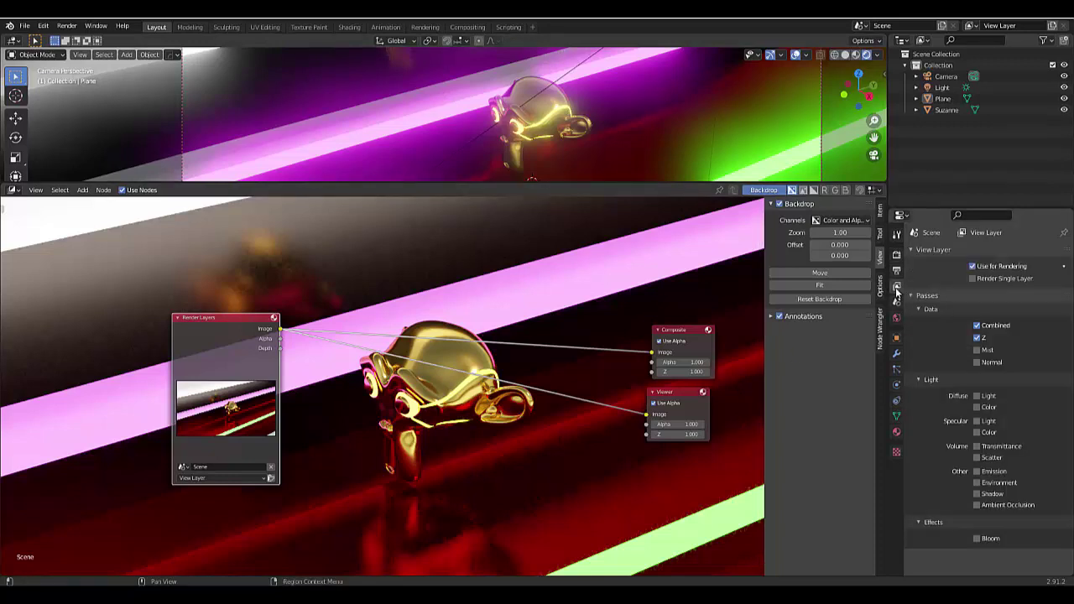
# Browse the Output, Scene, View Layer and Tool property tabs, ending back on Render settings
pyautogui.click(897, 272)
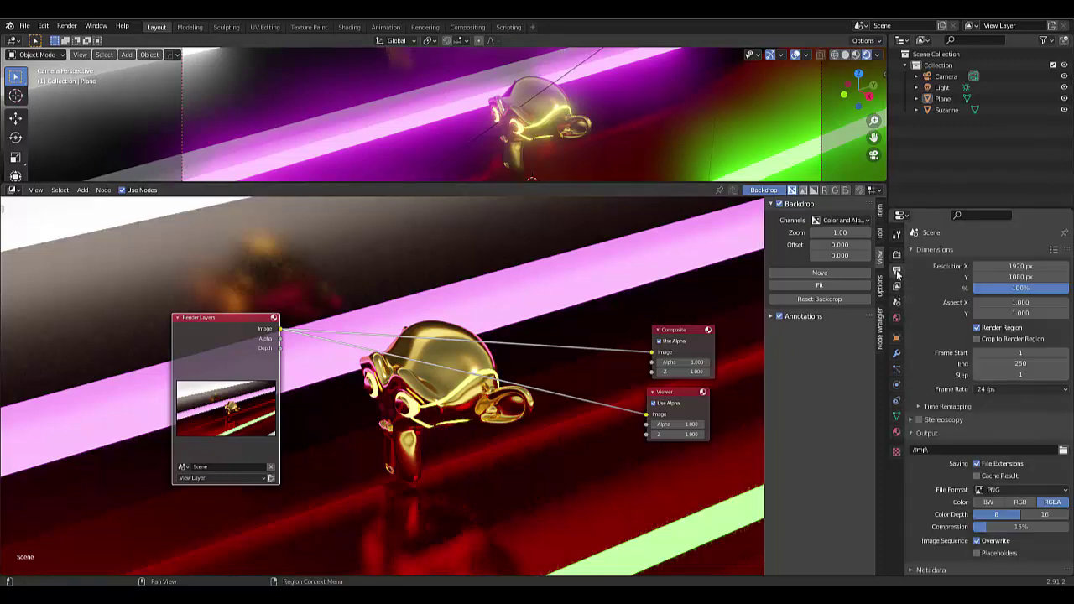
pyautogui.click(896, 303)
pyautogui.click(896, 288)
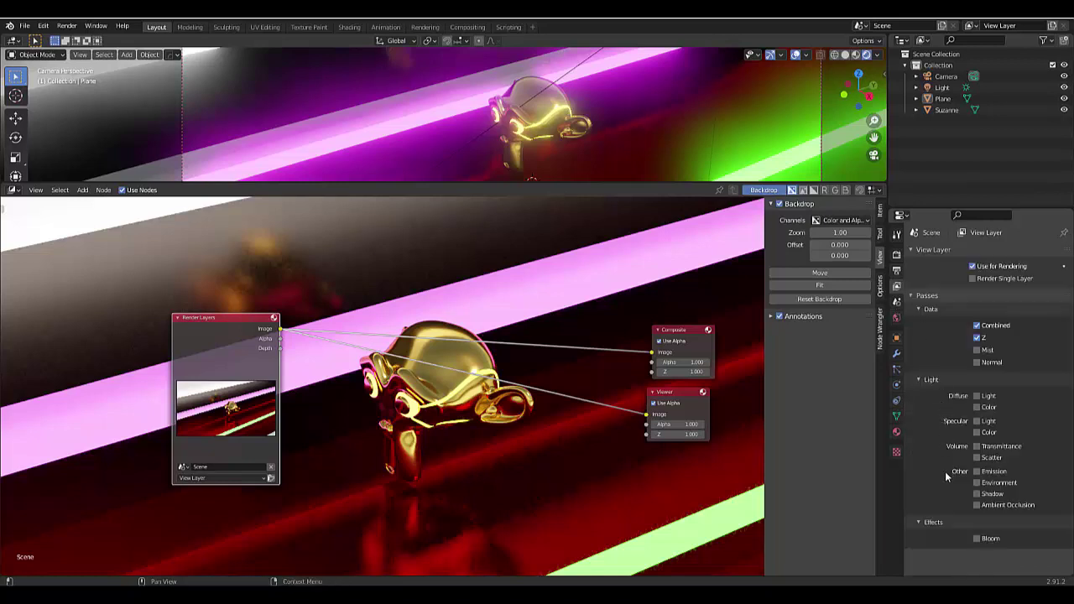
pyautogui.click(897, 235)
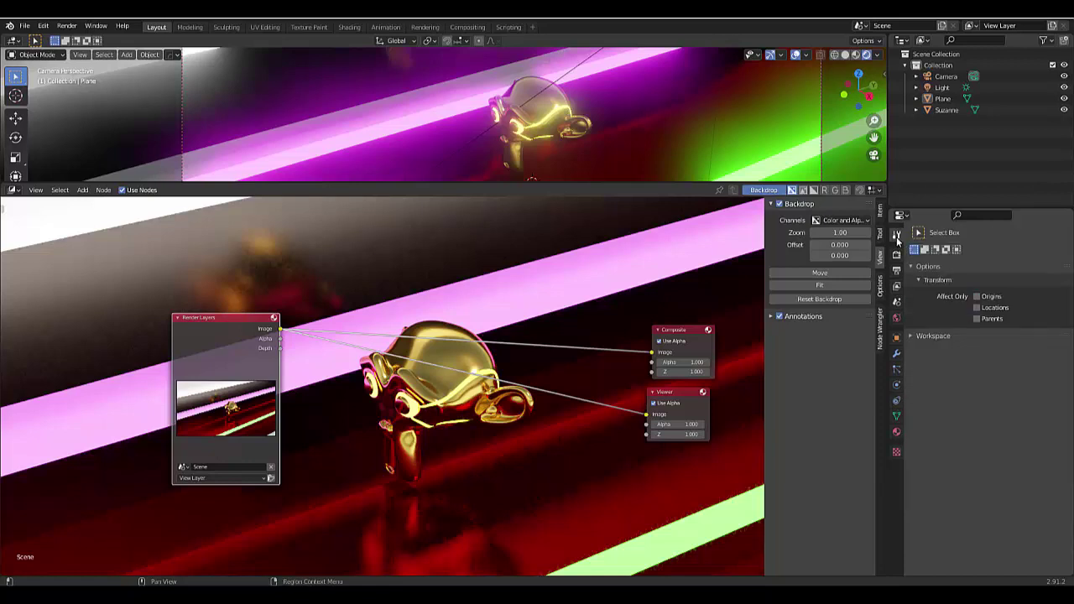
pyautogui.click(896, 254)
# Switch the render engine to Cycles and confirm Denoising Data is on in the View Layer passes
pyautogui.click(994, 253)
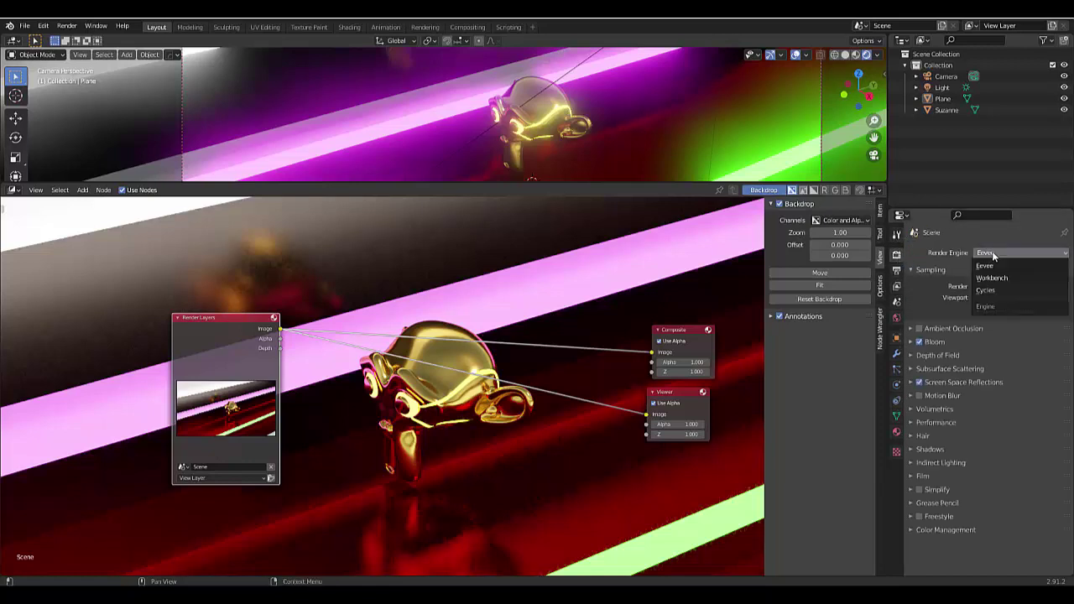
pyautogui.click(987, 266)
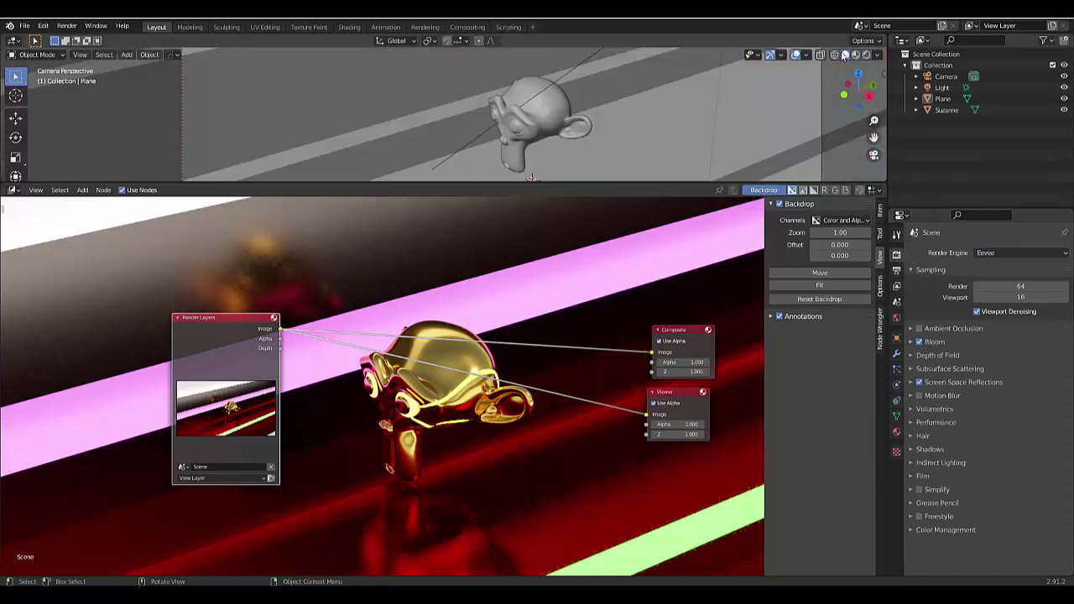
pyautogui.click(1013, 253)
pyautogui.click(1001, 289)
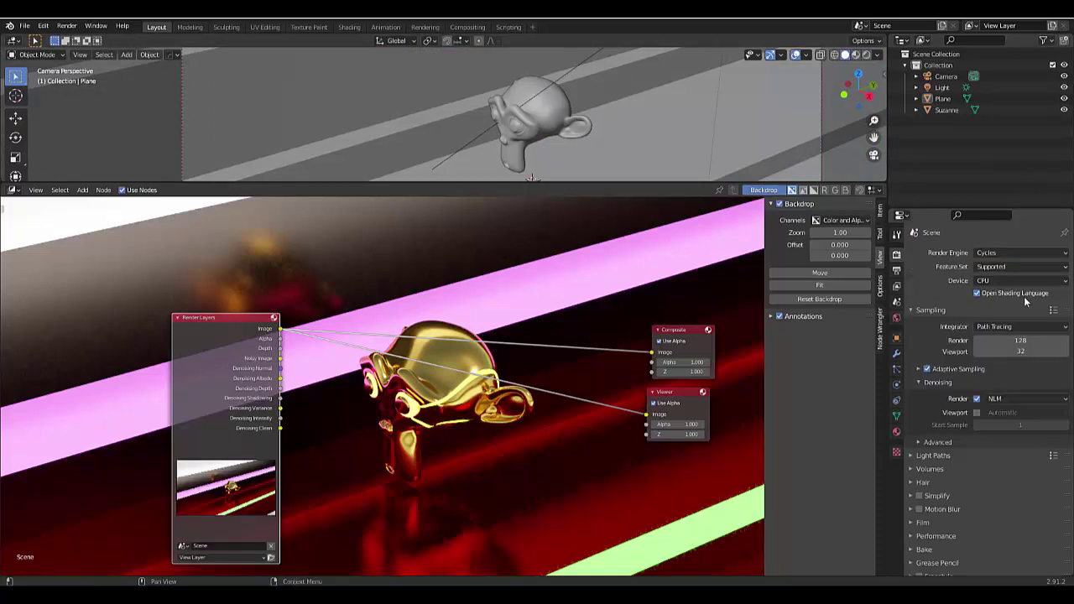
pyautogui.click(897, 285)
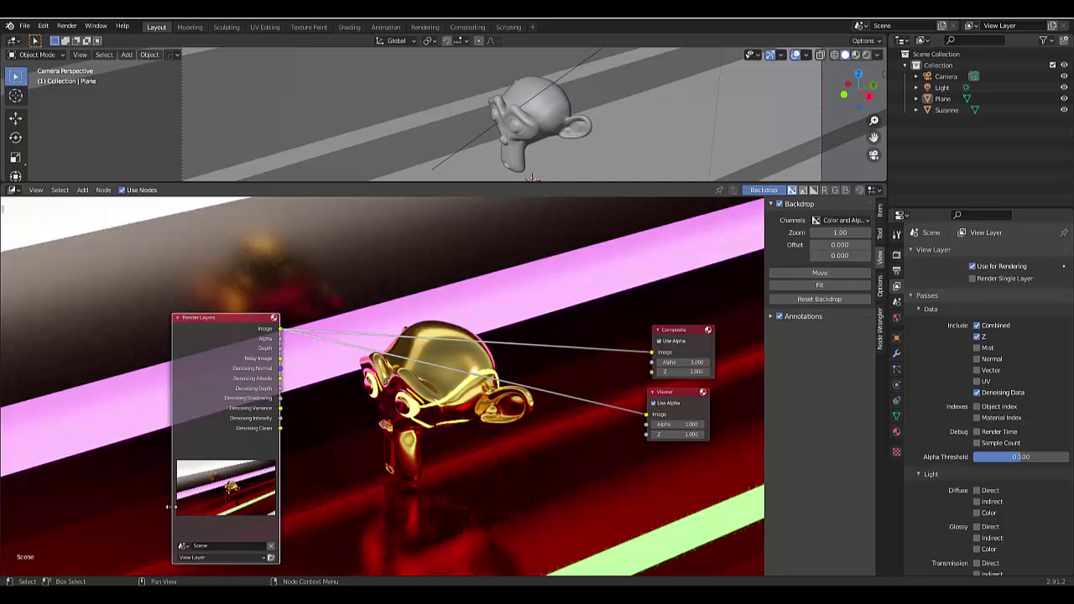
# Search 'deno' to add a Denoise node and drop it on the link after Render Layers
pyautogui.hotkey('shift', 'a')
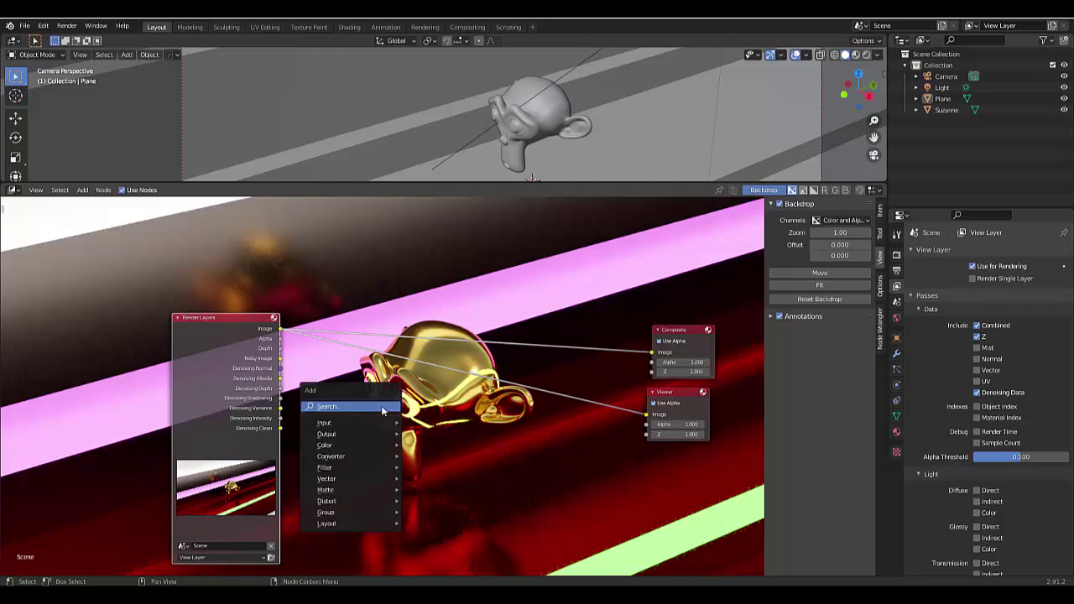
pyautogui.click(381, 406)
pyautogui.write('deno')
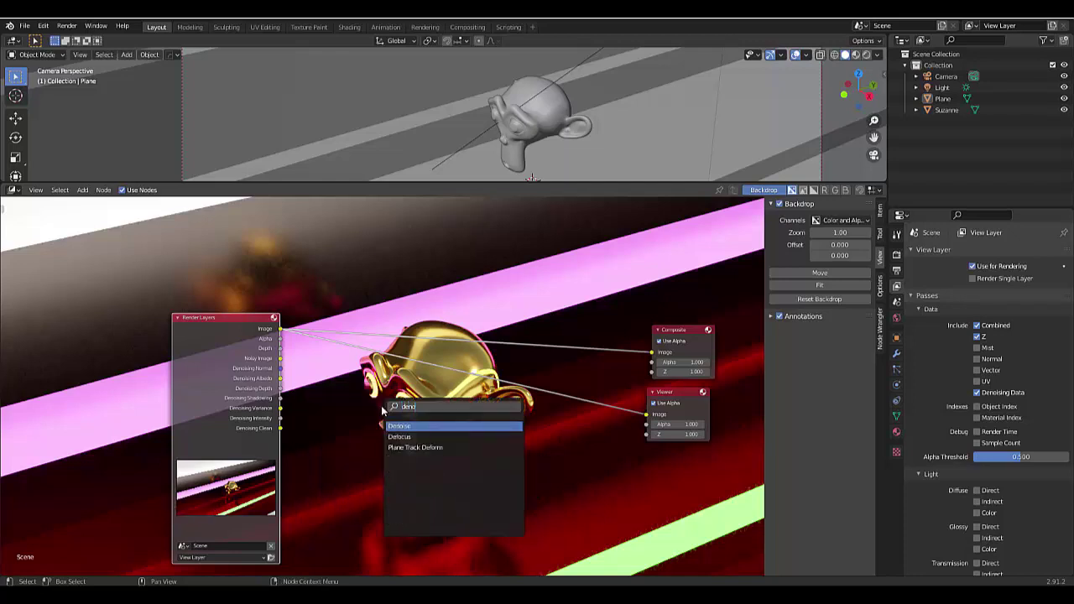
pyautogui.click(418, 426)
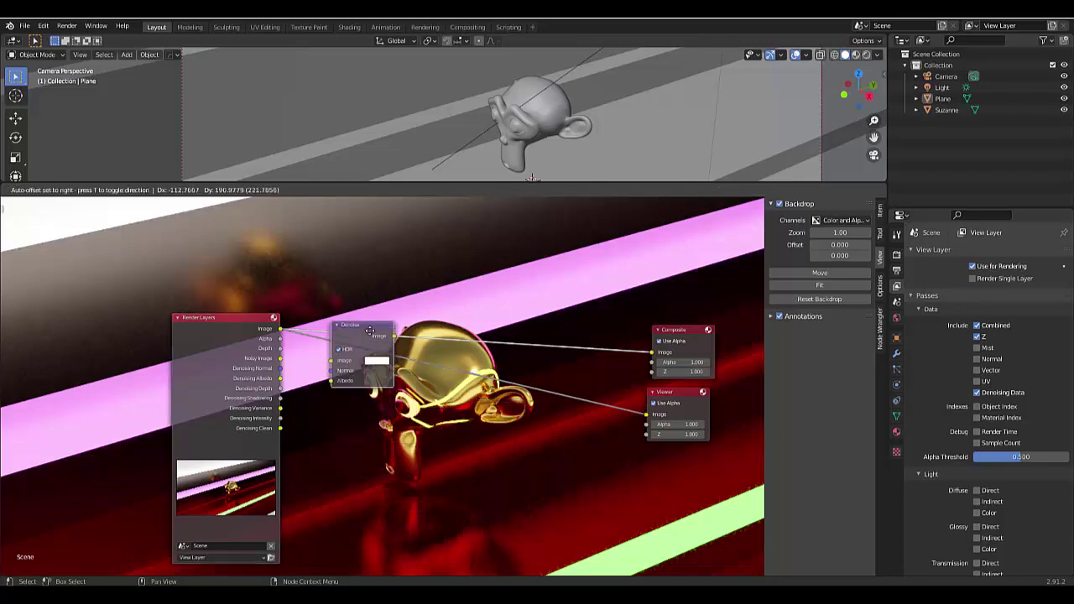
pyautogui.click(377, 326)
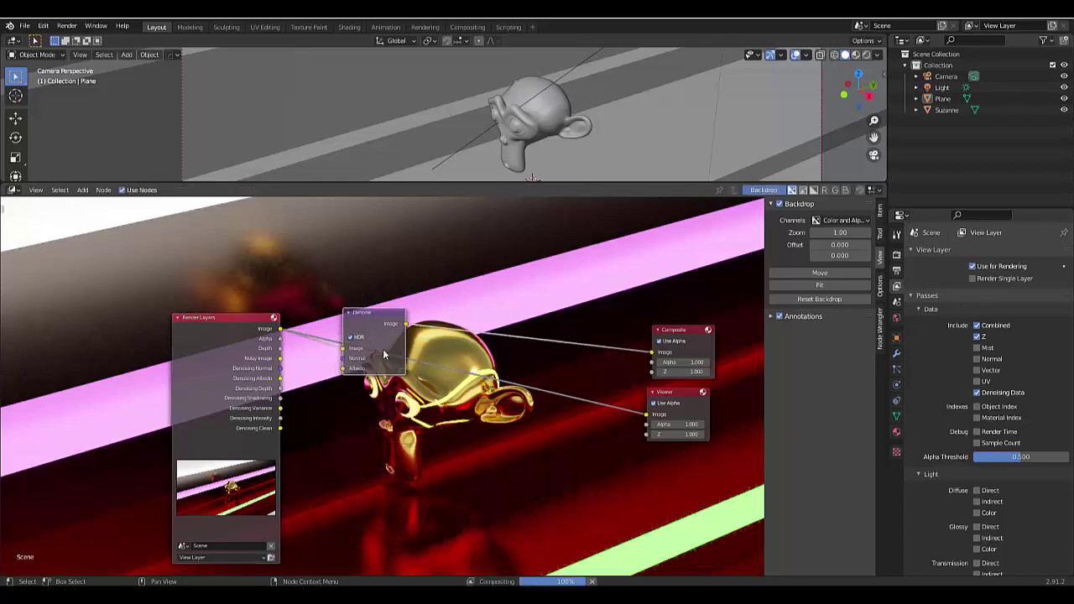
pyautogui.hotkey('shift', 'a')
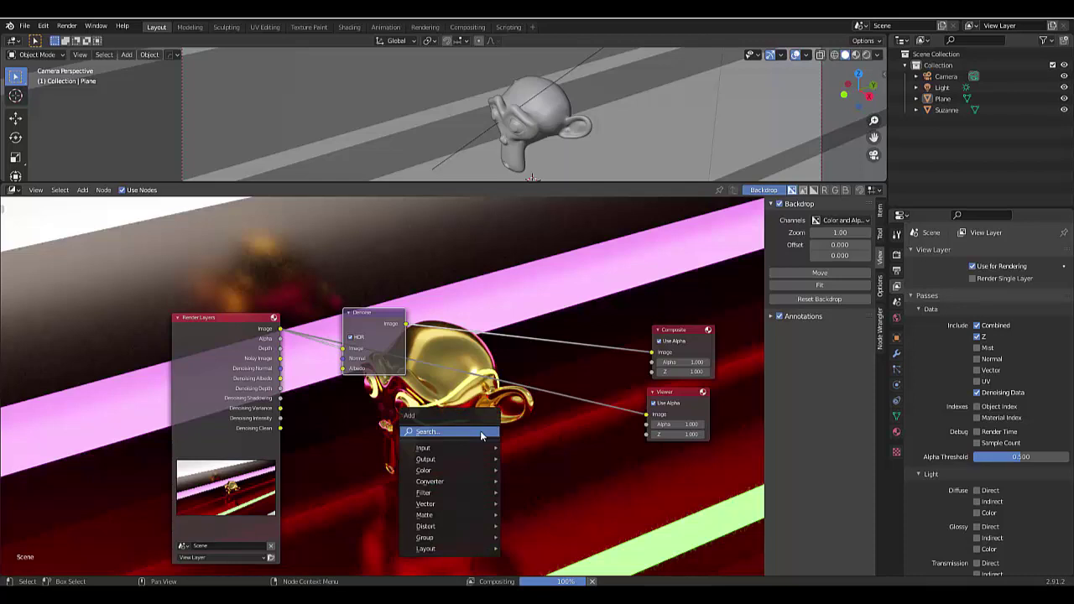
# Insert a Glare node after Denoise and rewire the Viewer to take the Glare output instead of Render Layers
pyautogui.click(483, 433)
pyautogui.write('glare')
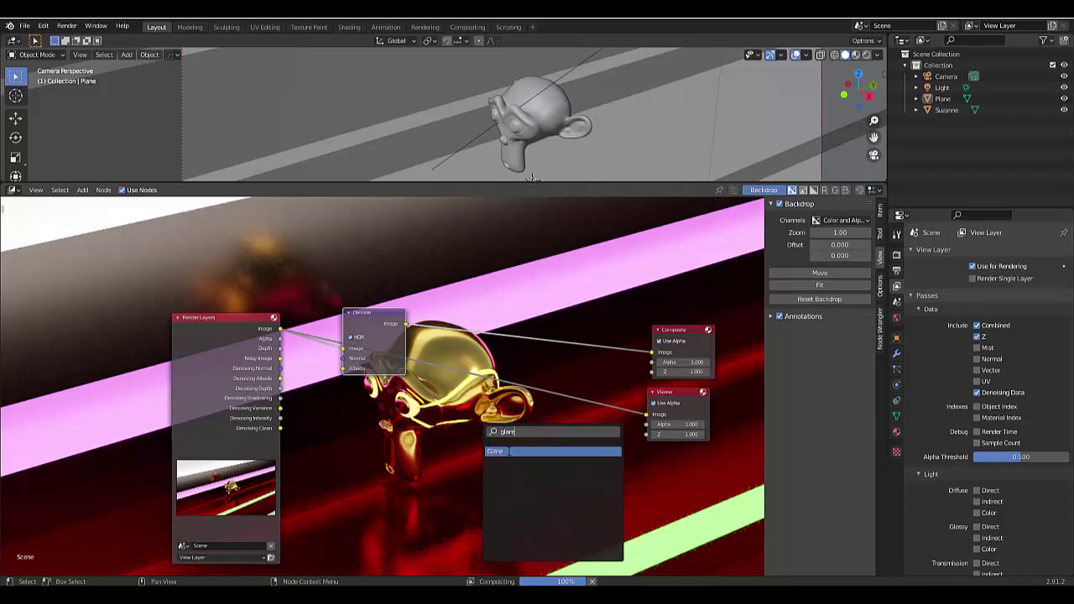
pyautogui.click(512, 450)
pyautogui.click(477, 309)
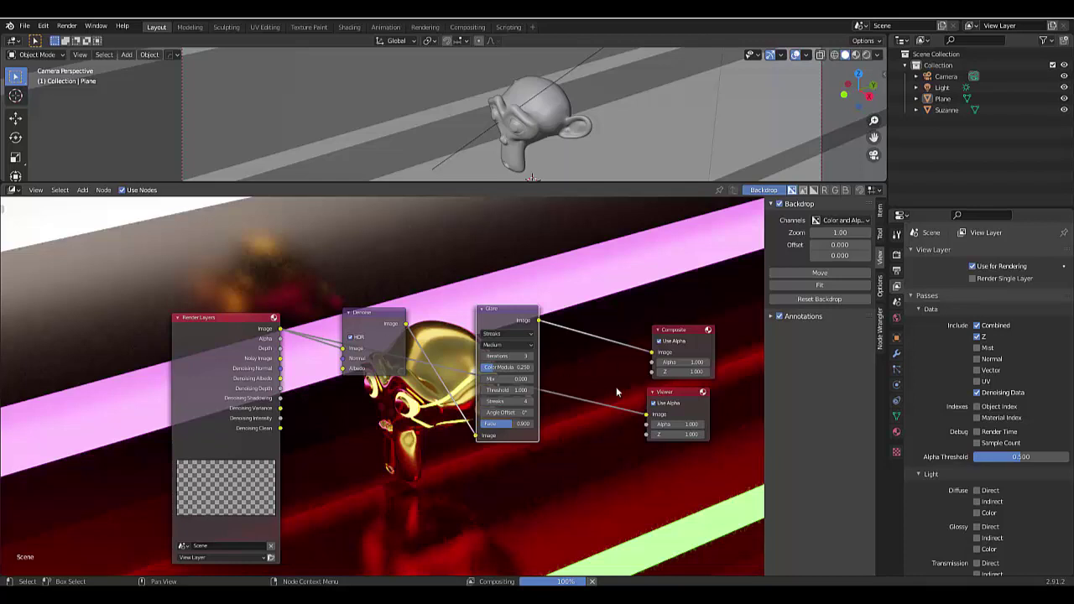
pyautogui.moveTo(647, 414); pyautogui.dragTo(615, 431)
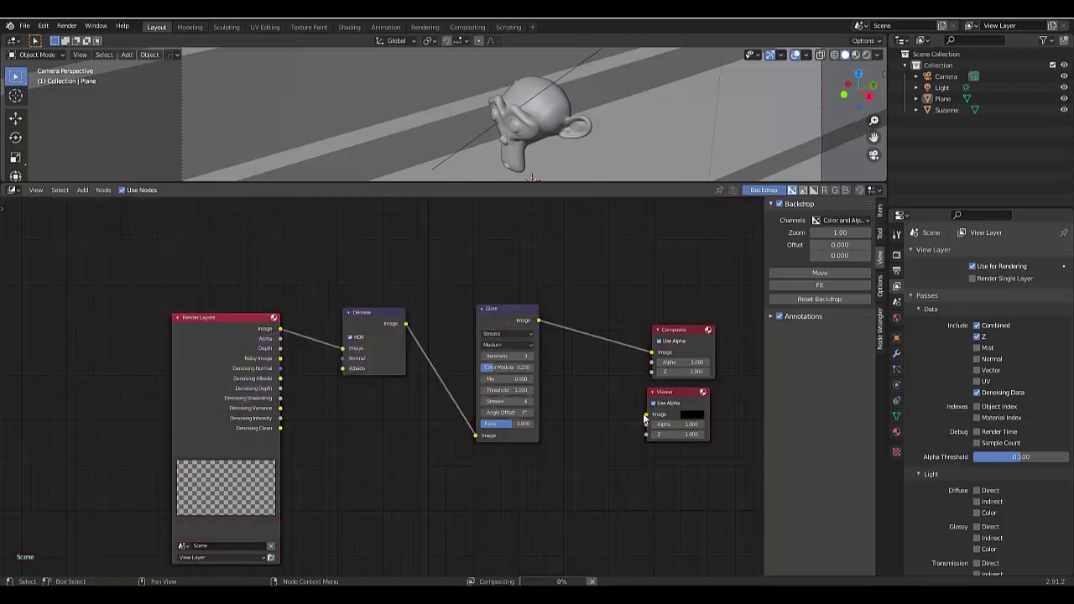
pyautogui.moveTo(647, 414); pyautogui.dragTo(537, 322)
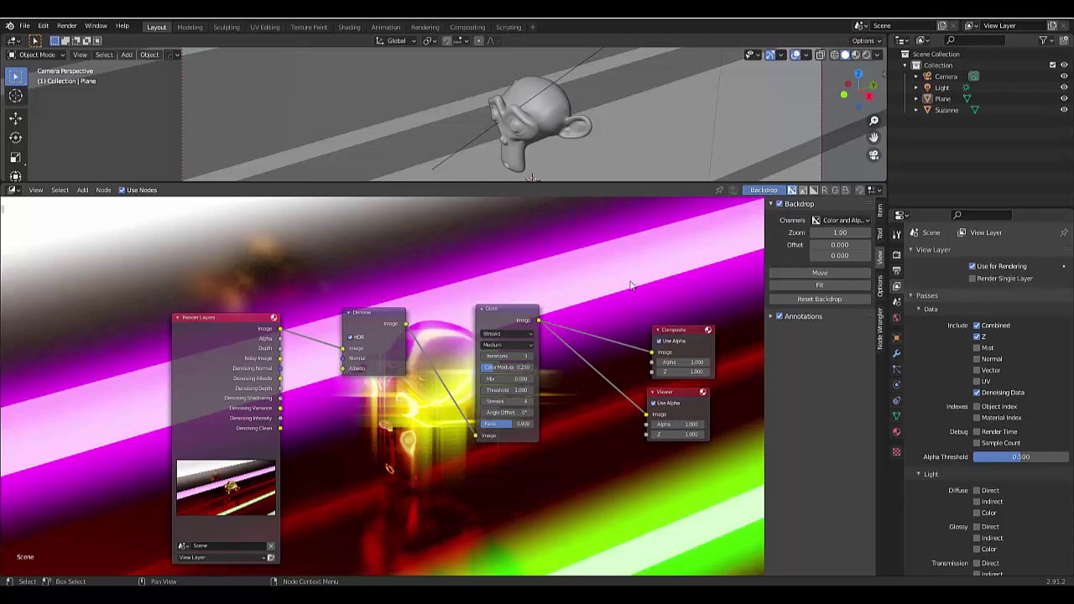
# In Render properties, switch the engine to Eevee and then back to Cycles
pyautogui.click(896, 255)
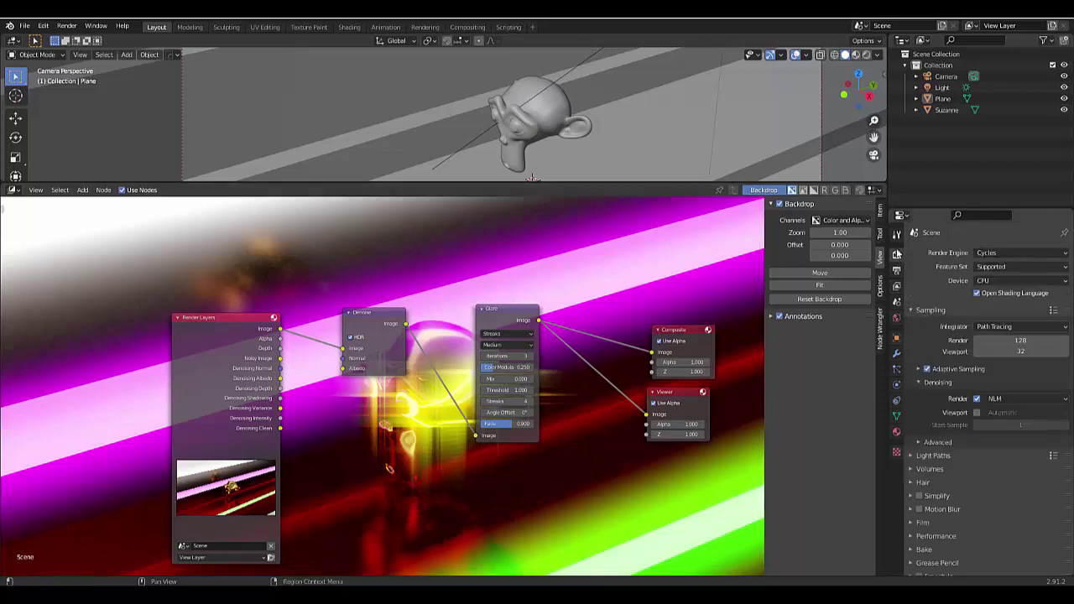
pyautogui.click(1002, 255)
pyautogui.click(1000, 266)
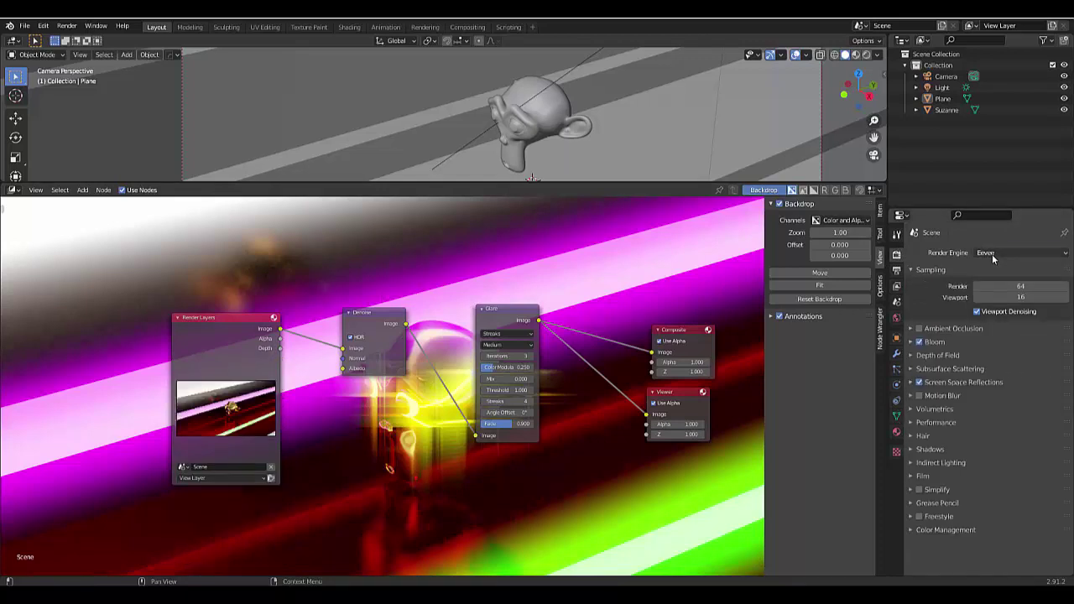
pyautogui.click(992, 254)
pyautogui.click(986, 290)
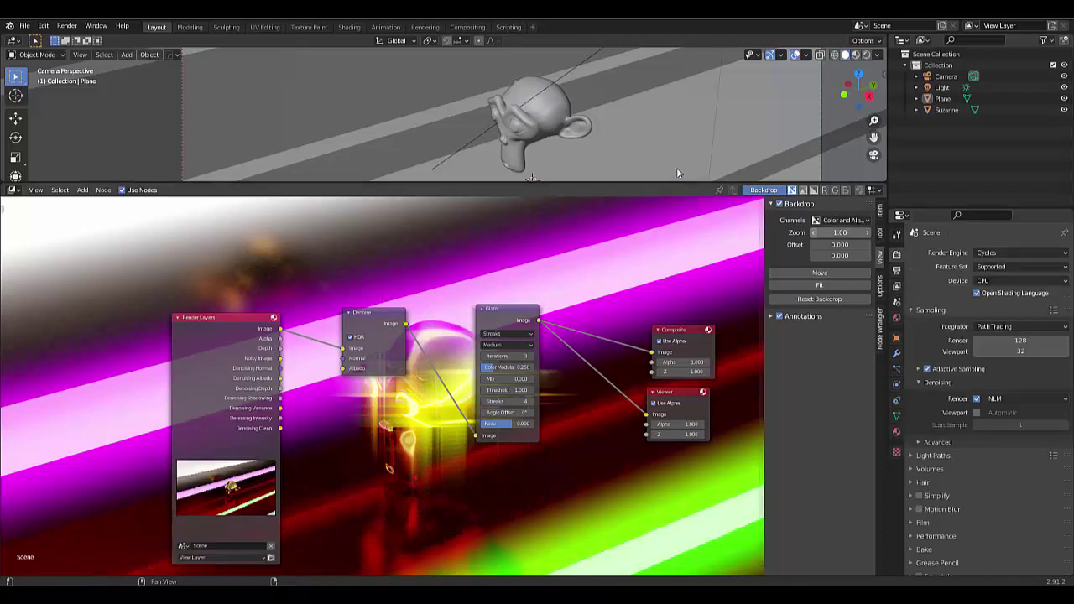
# Set the Glare node type to Fog Glow and enter a Size of 9
pyautogui.click(506, 335)
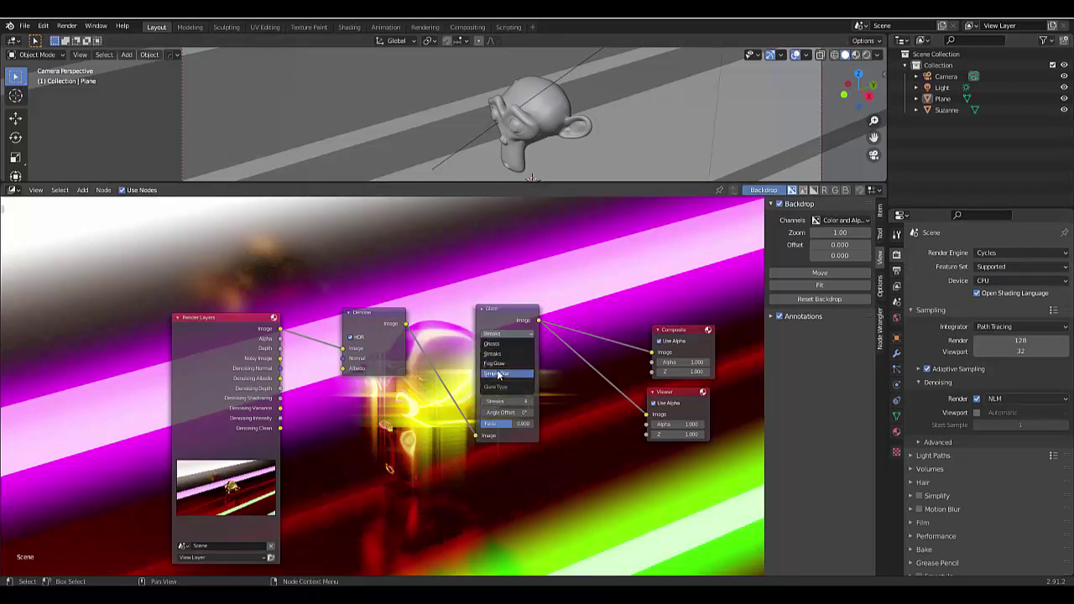
pyautogui.click(500, 365)
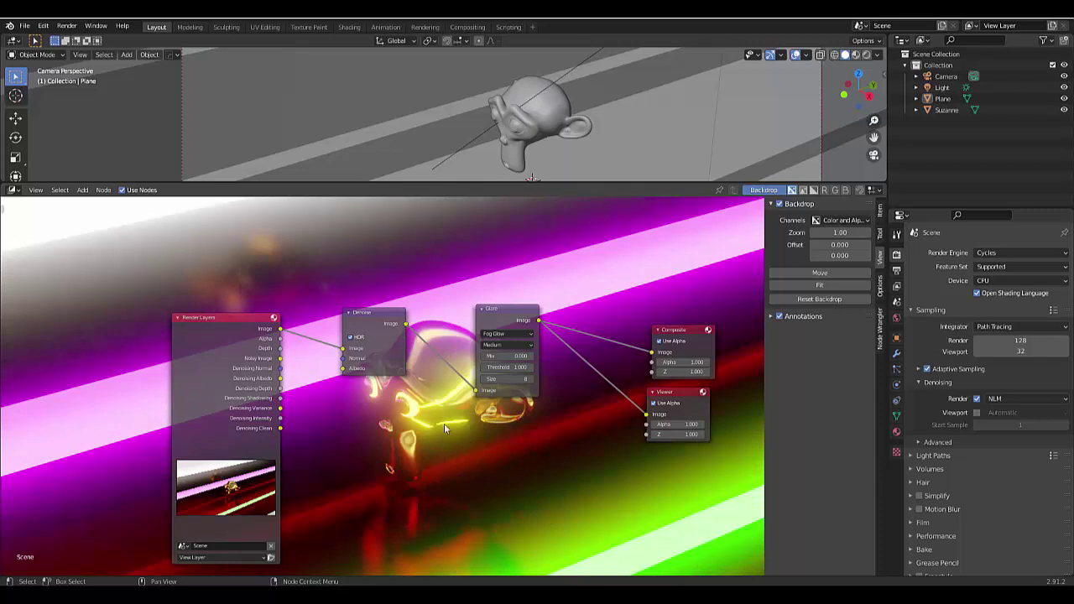
pyautogui.moveTo(524, 379); pyautogui.dragTo(513, 379)
pyautogui.click(519, 393)
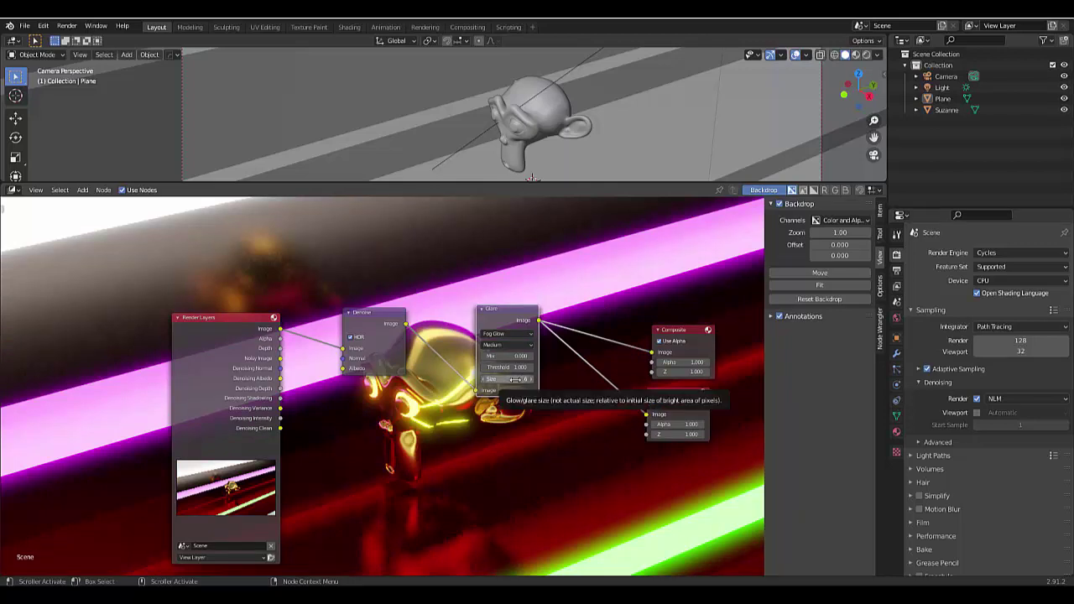
pyautogui.doubleClick(514, 380)
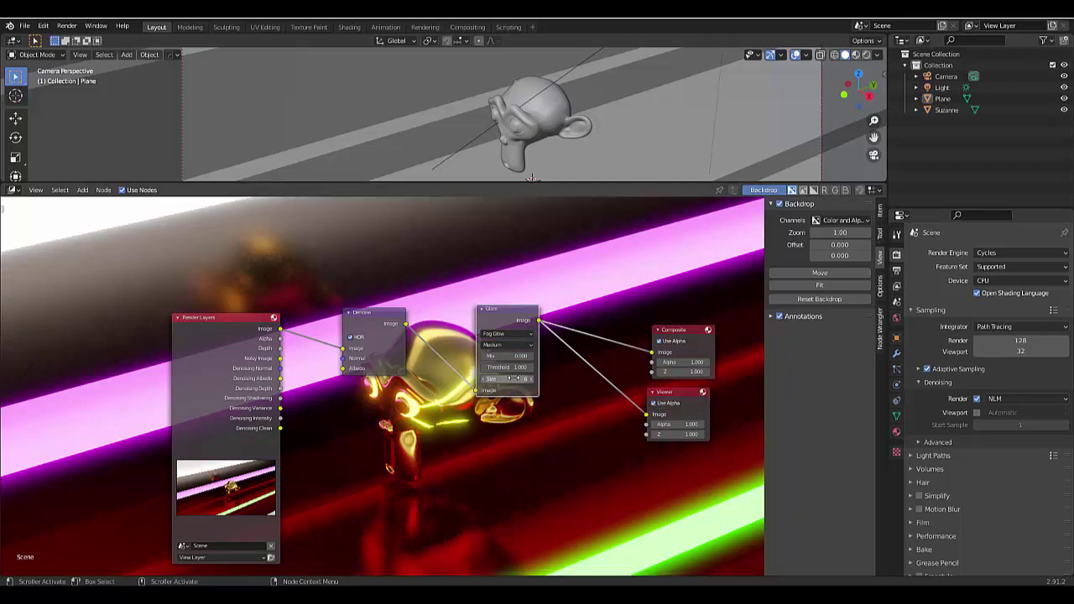
pyautogui.write('9')
pyautogui.press('Return')
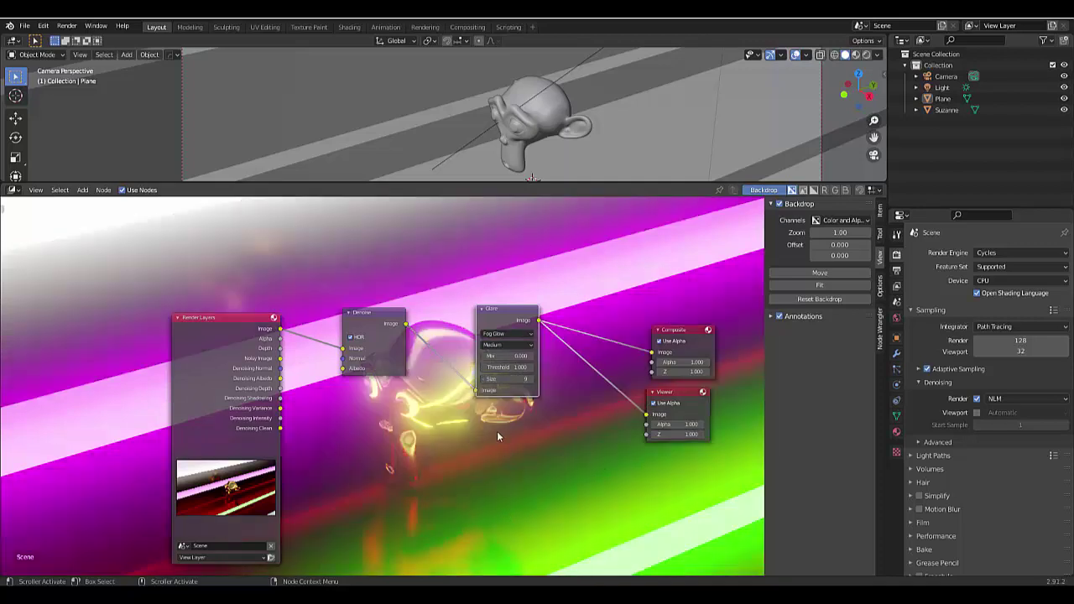
# Set the Glare quality to High and enter 7.5 for Size, which becomes 8
pyautogui.click(509, 344)
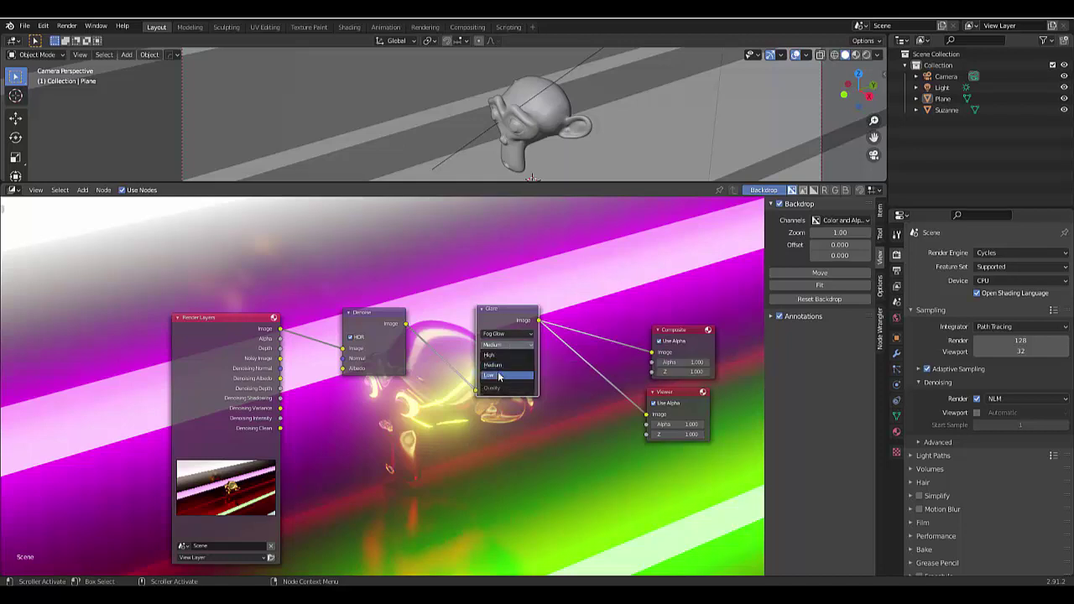
pyautogui.click(495, 355)
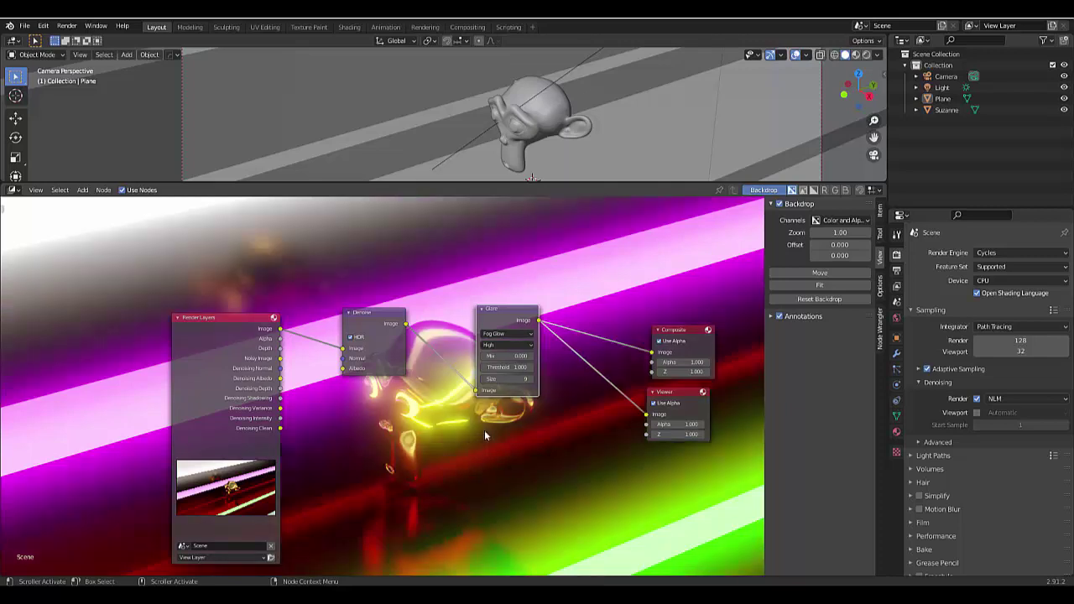
pyautogui.click(518, 379)
pyautogui.write('7.5')
pyautogui.press('Return')
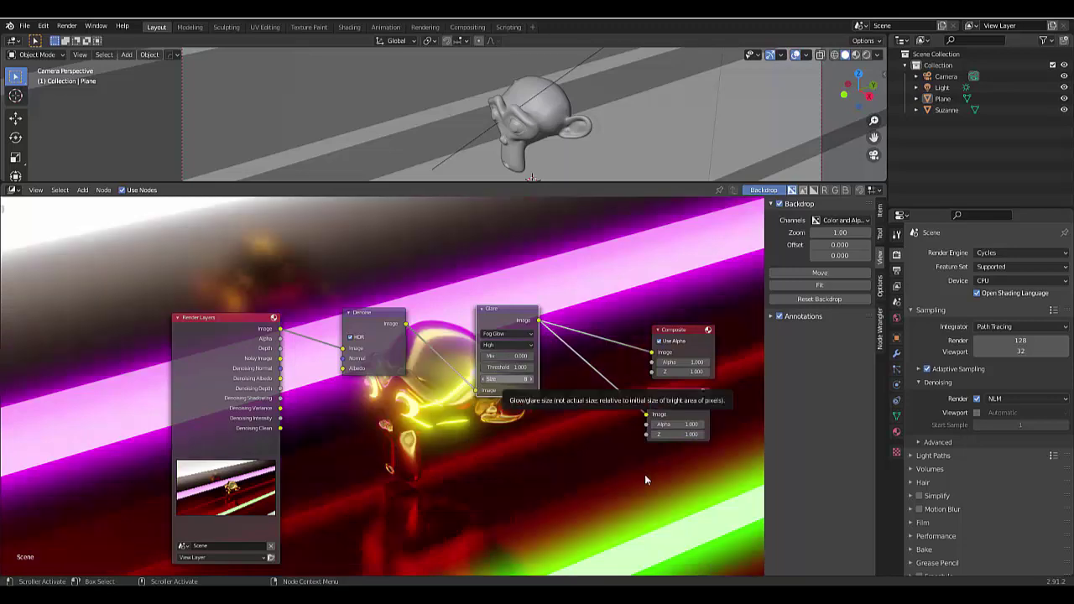
pyautogui.scroll(4, 475, 497)
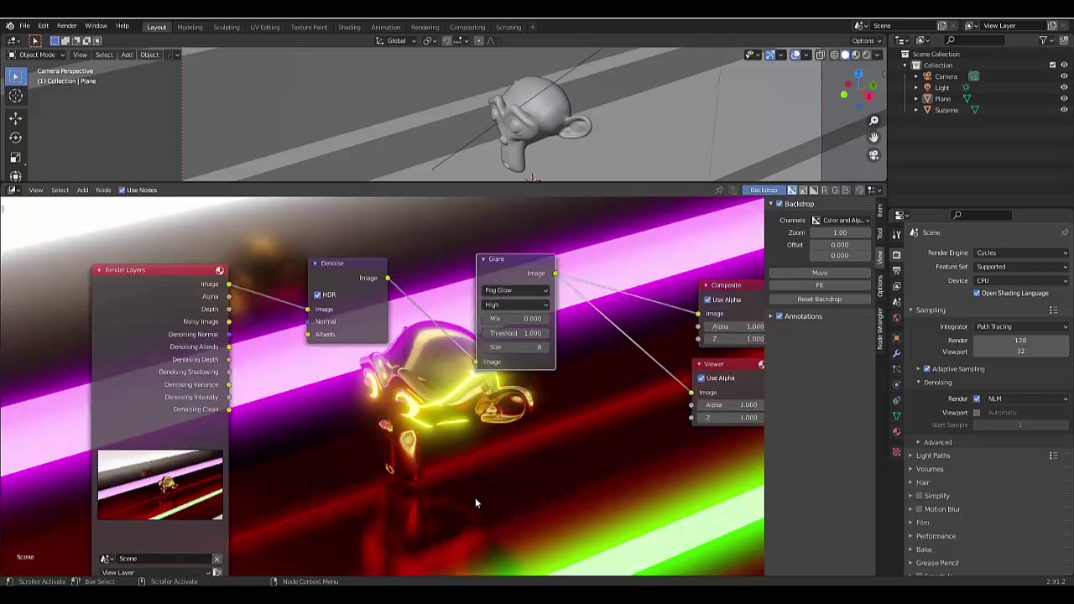
pyautogui.scroll(1, 447, 471)
pyautogui.scroll(-2, 447, 471)
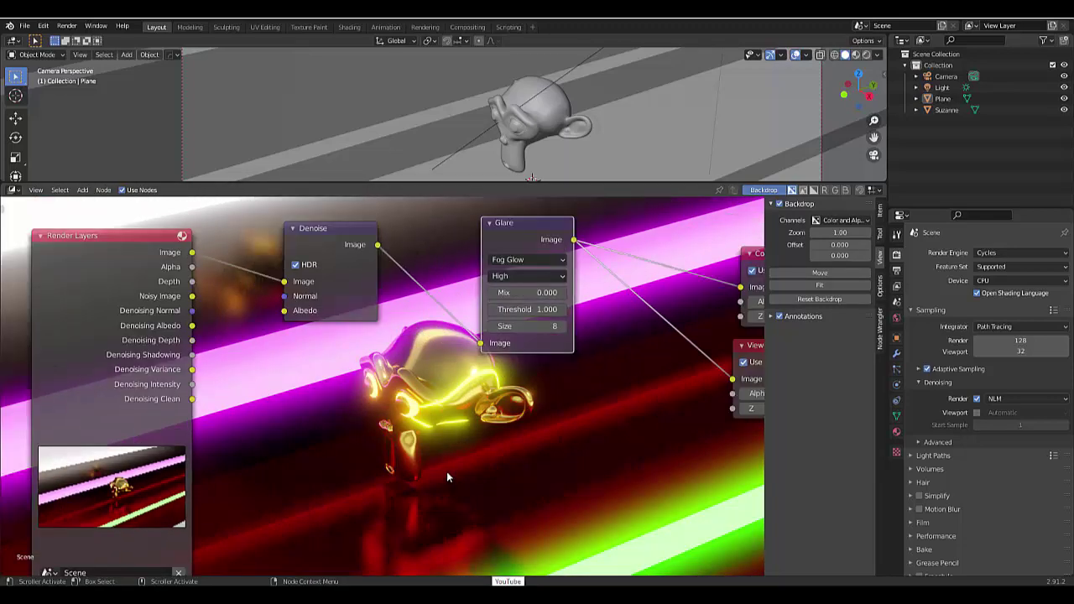